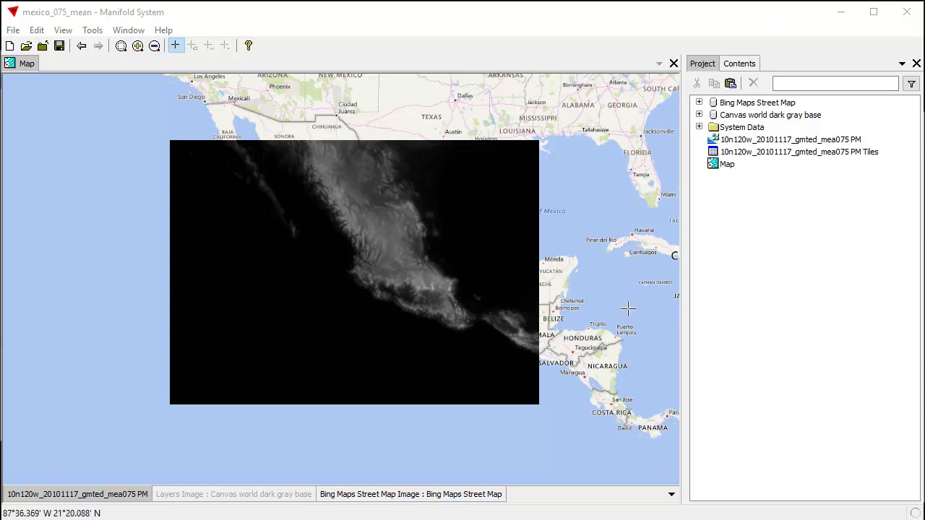
Step: Select the elevation tiles, then zoom into southern Mexico's terrain
{"action": "left_click", "coordinate": [806, 153]}
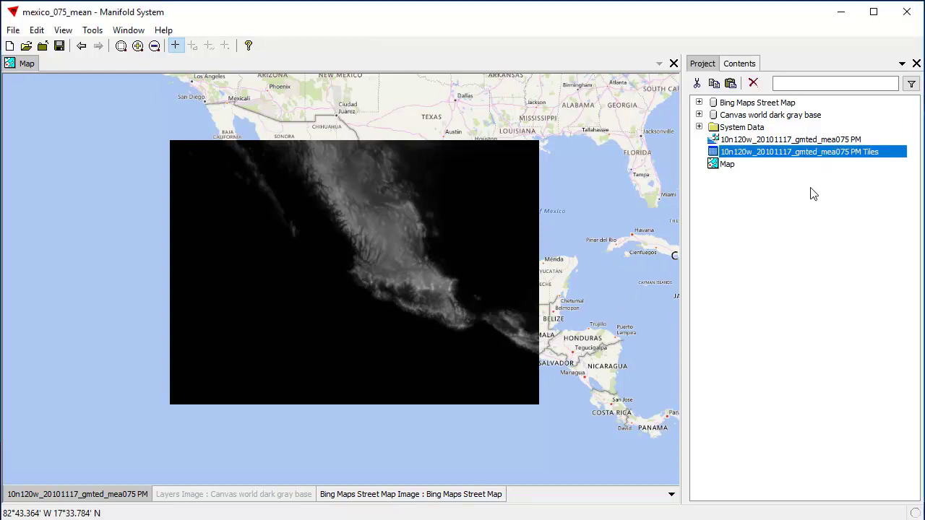
{"action": "left_click", "coordinate": [808, 247]}
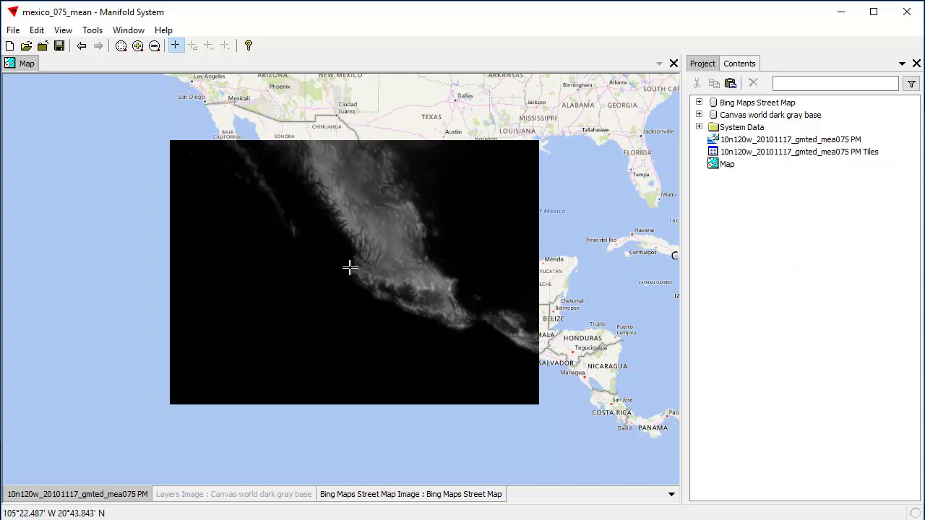
{"action": "left_click_drag", "start_coordinate": [351, 267], "coordinate": [444, 320]}
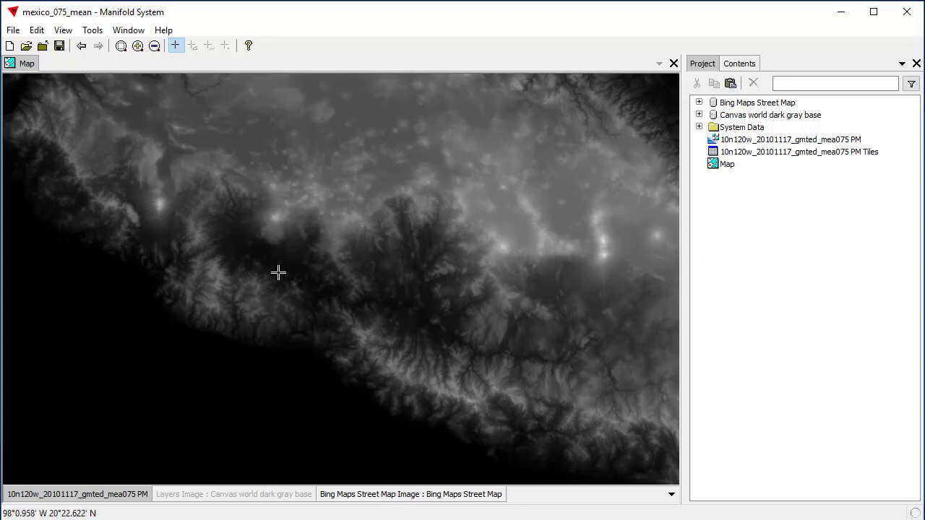
Step: Show the elevation image's style shading options: shading off, azimuth 315, altitude 45, Z scale 1
{"action": "left_click", "coordinate": [742, 64]}
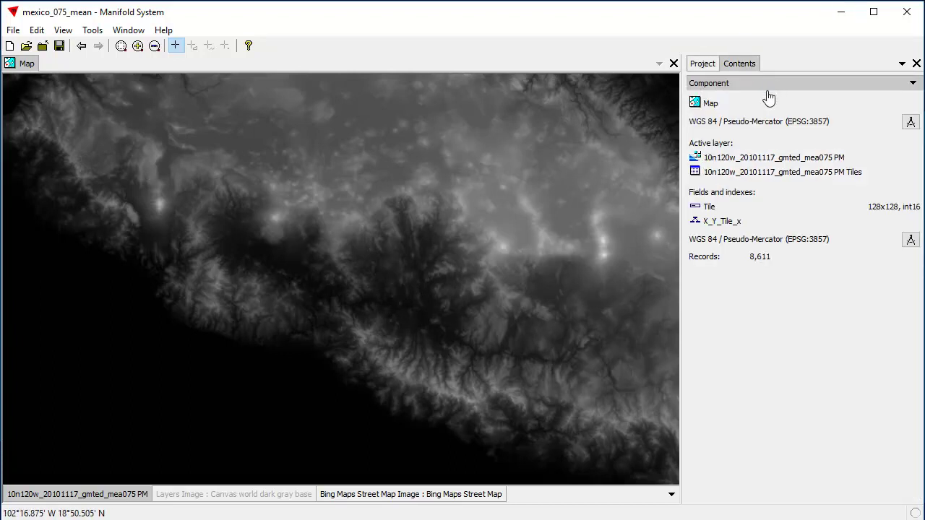
{"action": "left_click", "coordinate": [748, 84]}
{"action": "left_click", "coordinate": [746, 163]}
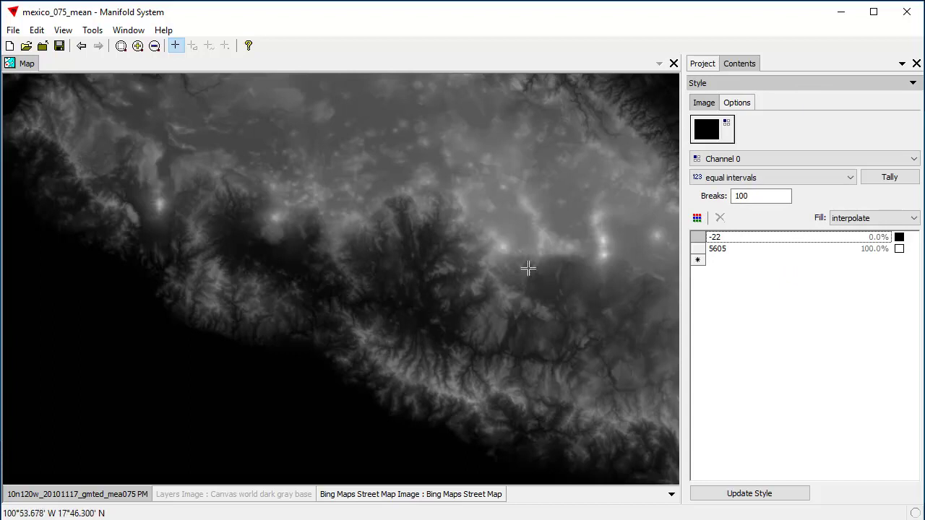
{"action": "left_click", "coordinate": [747, 104]}
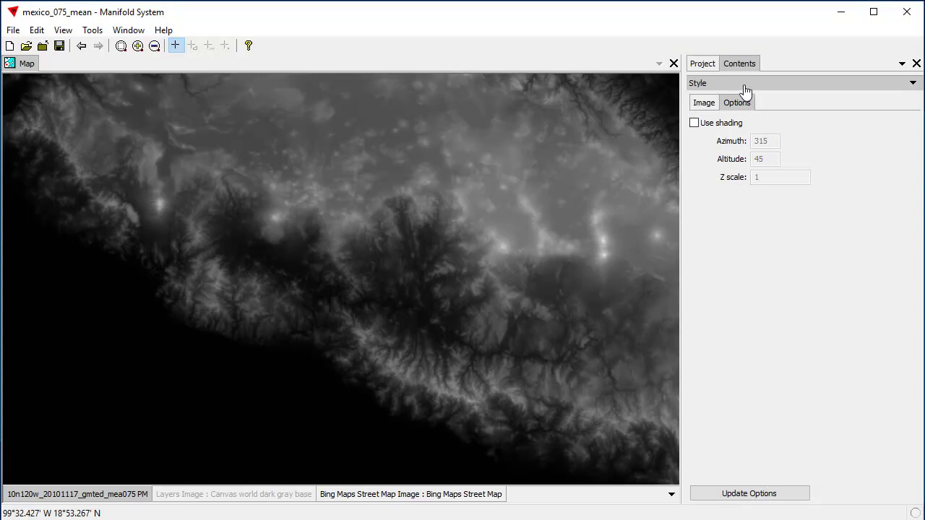
Step: Preview the Contour Areas transform on the elevation tiles, then reset to no action
{"action": "left_click", "coordinate": [707, 102]}
{"action": "left_click", "coordinate": [714, 84]}
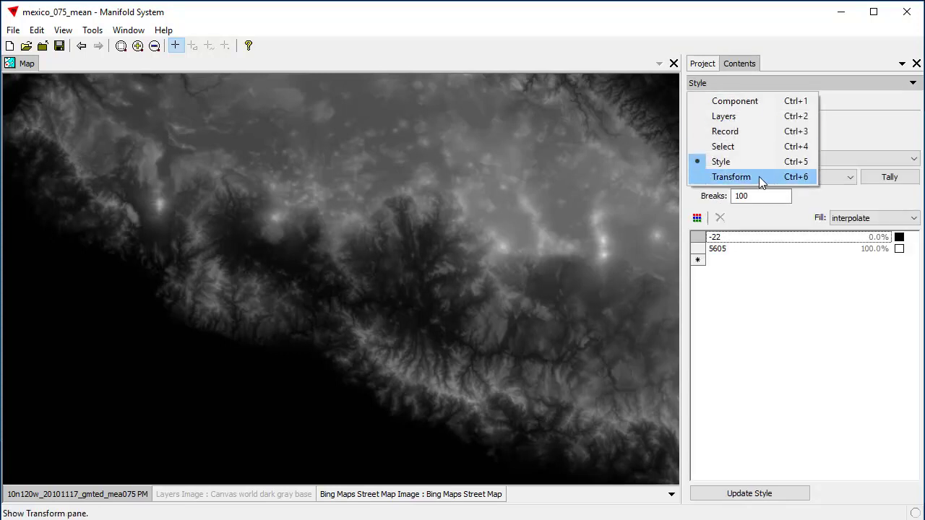
{"action": "left_click", "coordinate": [762, 178]}
{"action": "left_click_drag", "start_coordinate": [916, 188], "coordinate": [915, 217]}
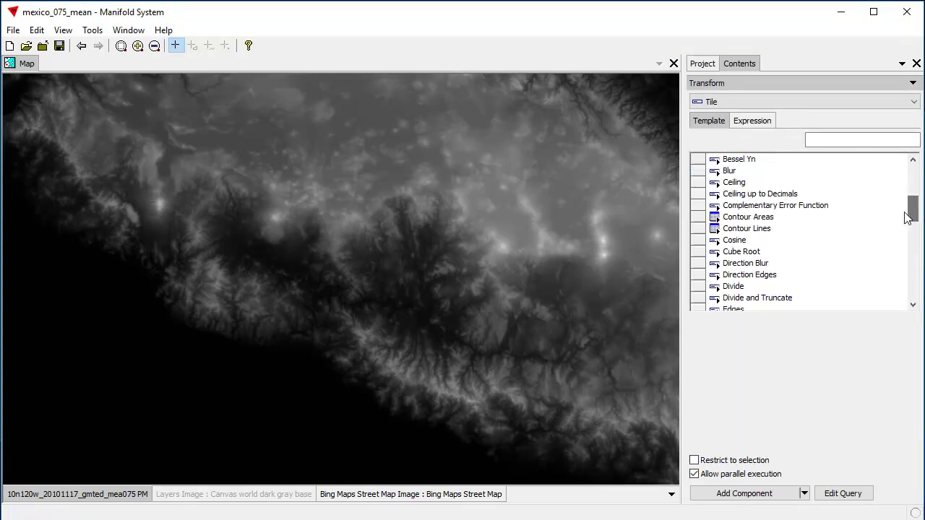
{"action": "left_click", "coordinate": [768, 222]}
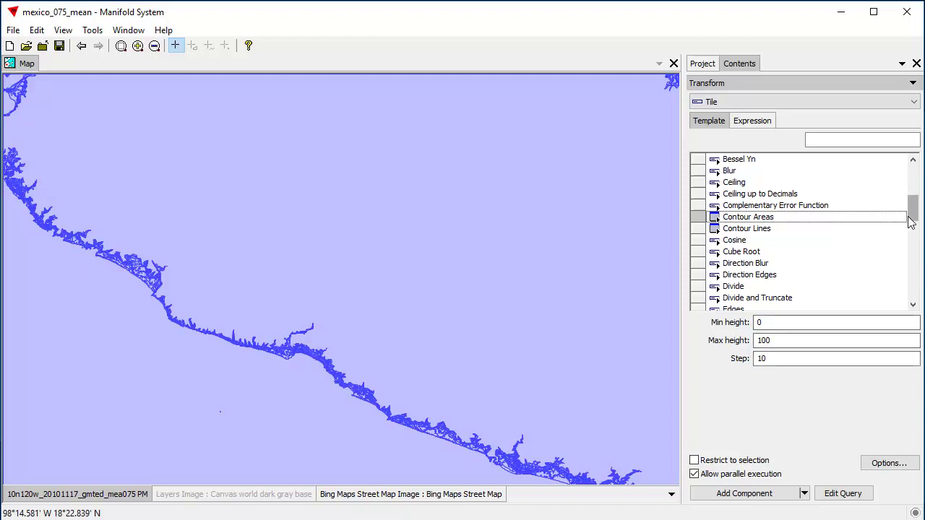
{"action": "left_click_drag", "start_coordinate": [910, 215], "coordinate": [912, 177]}
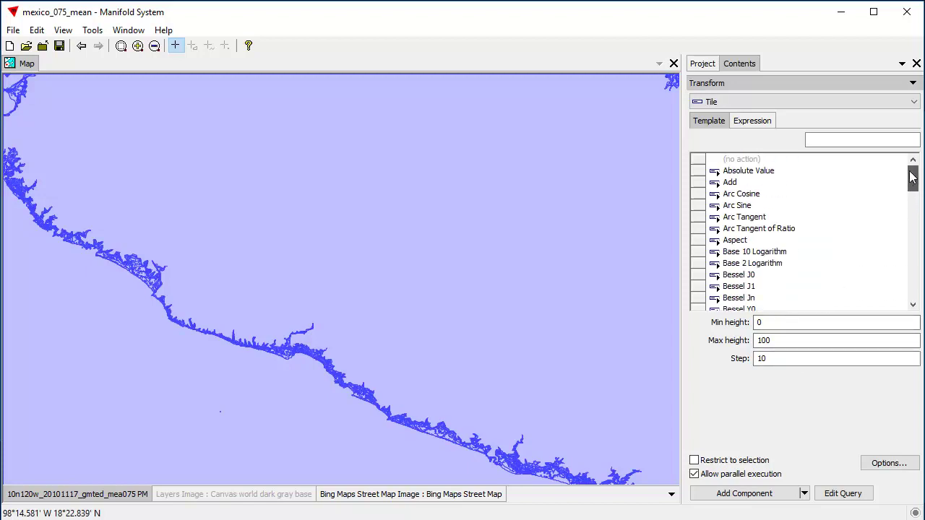
{"action": "left_click", "coordinate": [755, 159]}
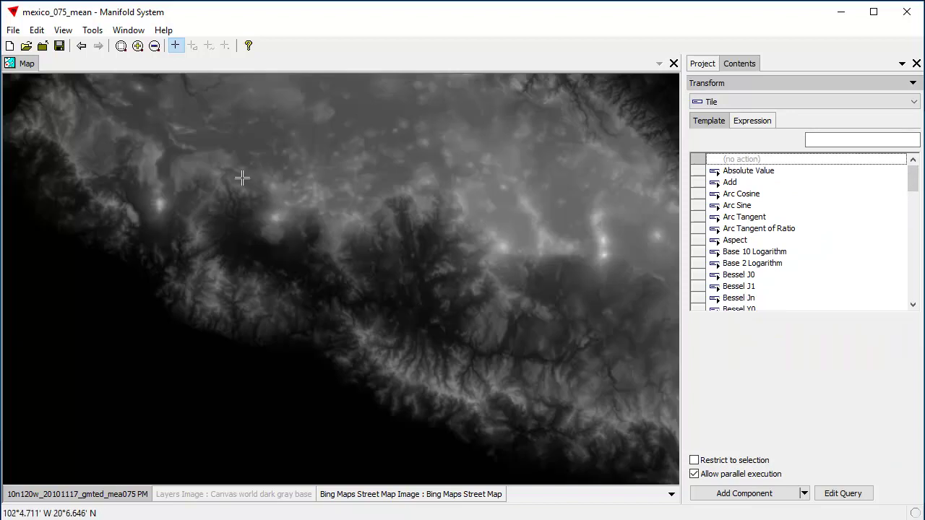
Step: Zoom in closer on the terrain with two zoom boxes
{"action": "left_click_drag", "start_coordinate": [248, 198], "coordinate": [337, 277]}
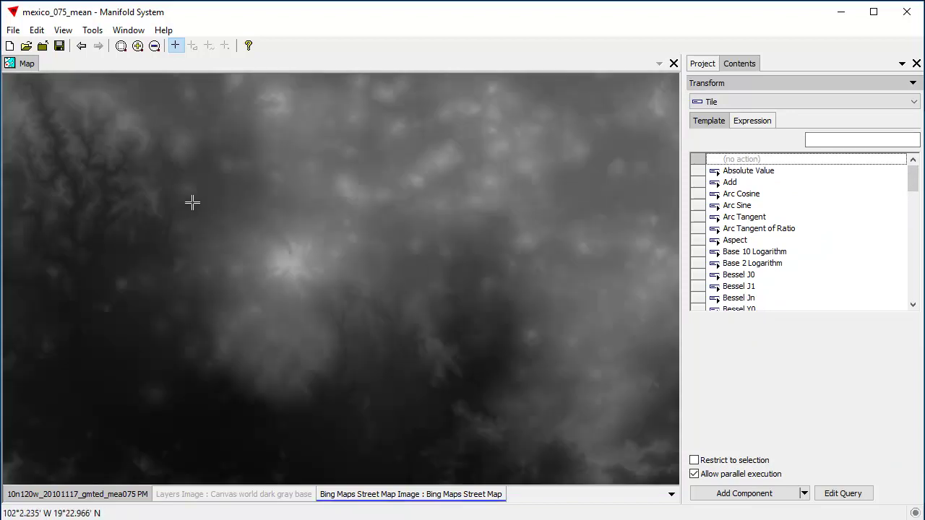
{"action": "left_click_drag", "start_coordinate": [196, 202], "coordinate": [463, 372]}
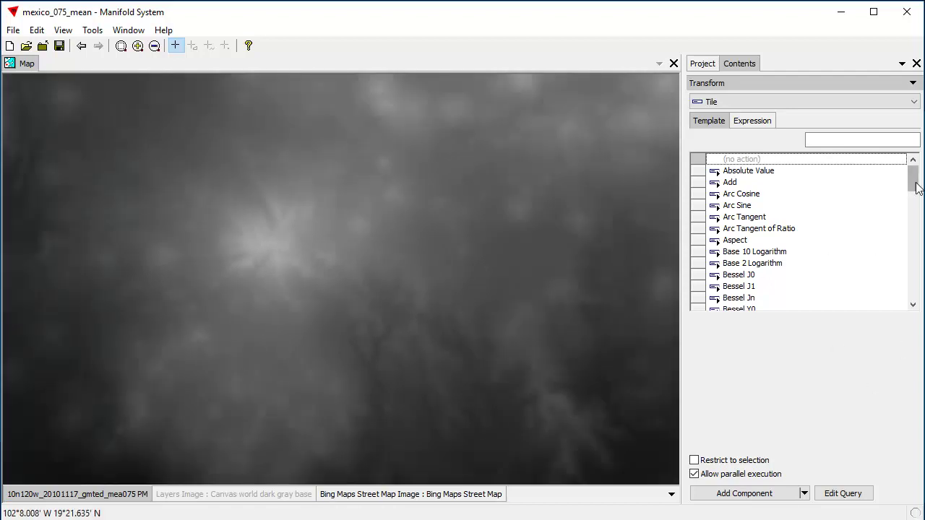
{"action": "left_click_drag", "start_coordinate": [912, 179], "coordinate": [922, 208]}
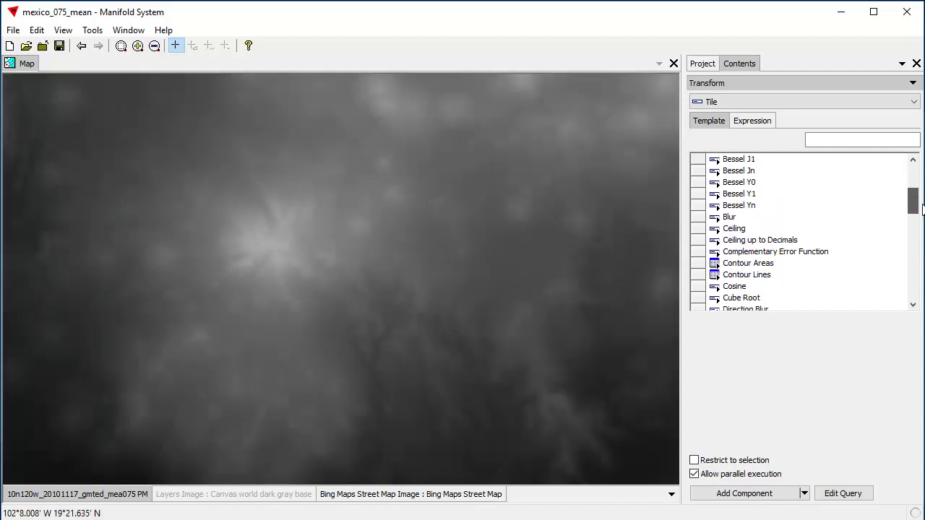
Step: Choose the Contour Areas transform with min height 0, max height 5600 and step 500
{"action": "left_click", "coordinate": [774, 264]}
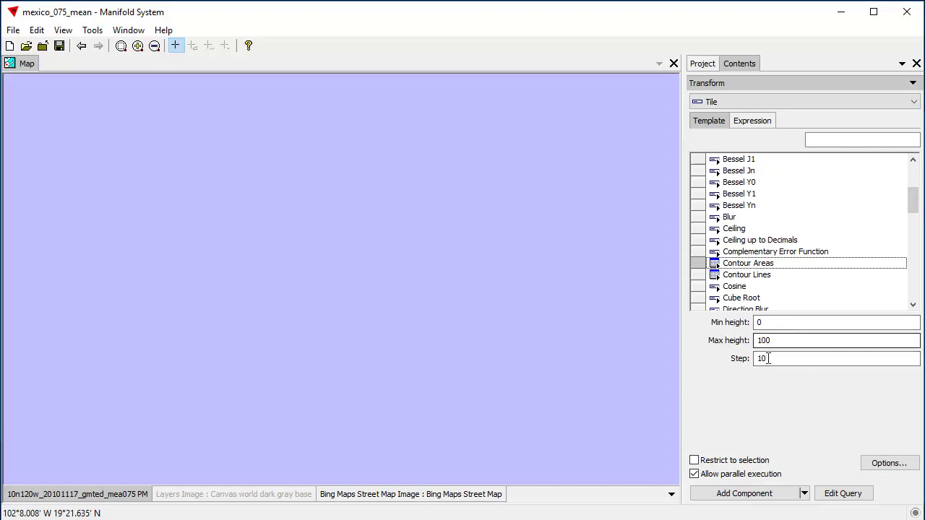
{"action": "double_click", "coordinate": [757, 359]}
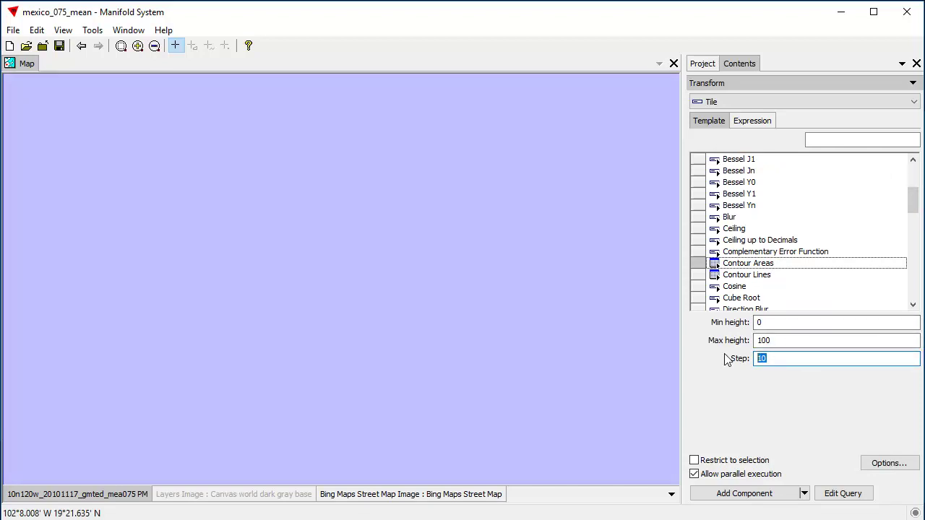
{"action": "type", "text": "500"}
{"action": "left_click_drag", "start_coordinate": [781, 340], "coordinate": [737, 342]}
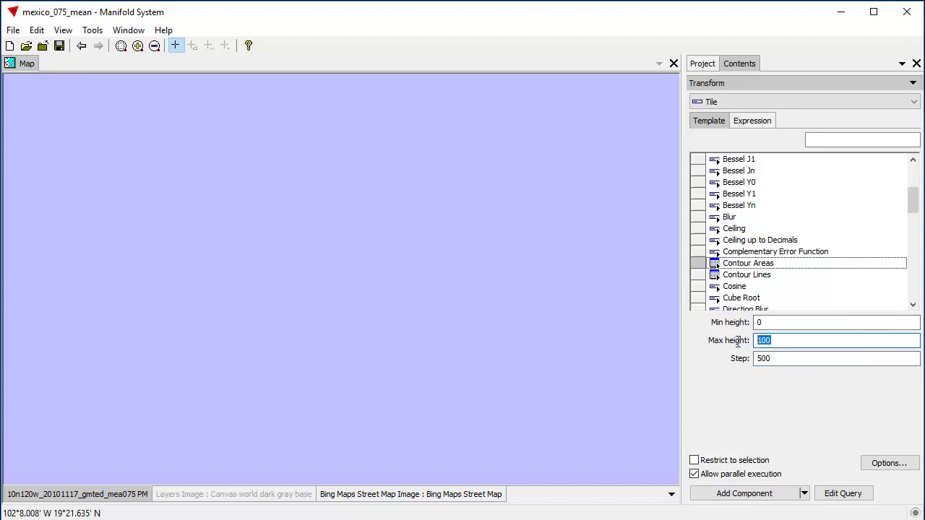
{"action": "type", "text": "56"}
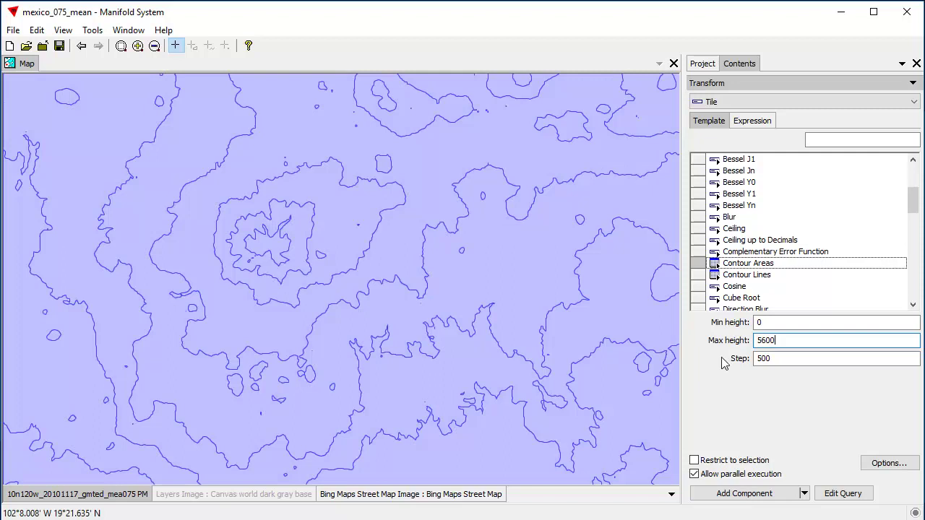
Step: Zoom and pan the map to inspect the 500 m contour area preview
{"action": "scroll", "coordinate": [412, 374], "scroll_direction": "down", "scroll_amount": 1}
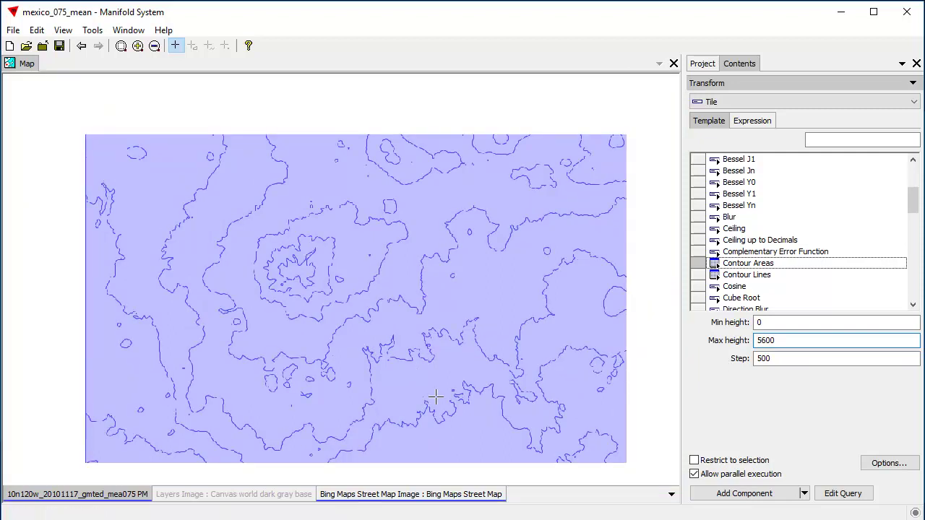
{"action": "scroll", "coordinate": [434, 394], "scroll_direction": "up", "scroll_amount": 1}
{"action": "scroll", "coordinate": [430, 376], "scroll_direction": "down", "scroll_amount": 2}
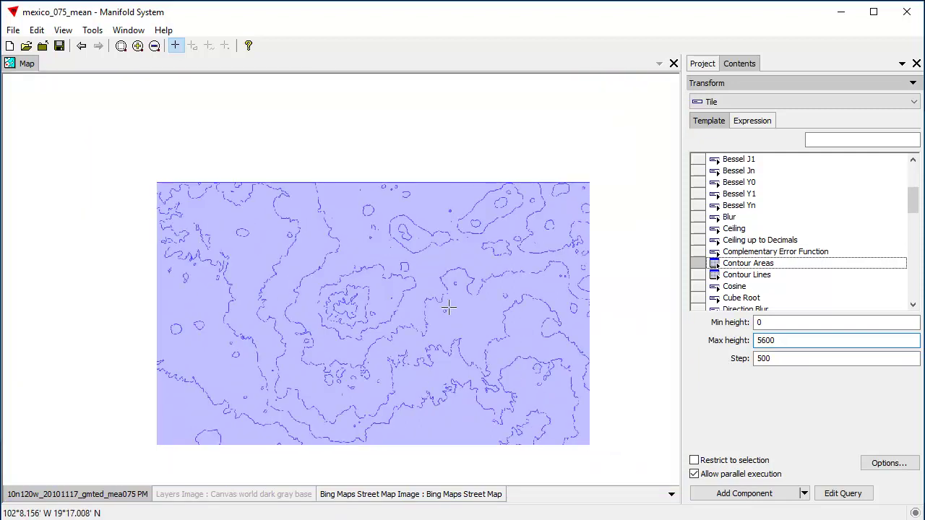
{"action": "scroll", "coordinate": [549, 401], "scroll_direction": "up", "scroll_amount": 1}
{"action": "left_click_drag", "start_coordinate": [337, 330], "coordinate": [623, 177]}
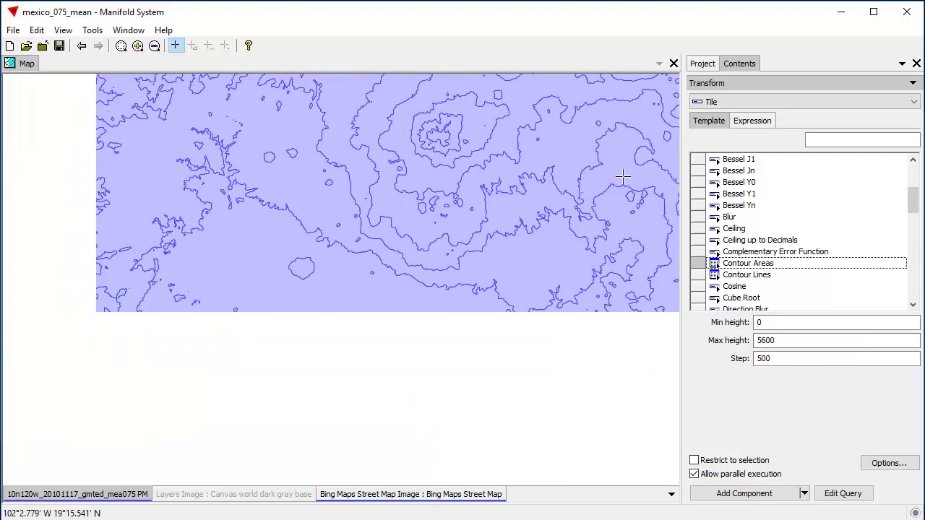
{"action": "scroll", "coordinate": [475, 304], "scroll_direction": "down", "scroll_amount": 1}
{"action": "scroll", "coordinate": [481, 343], "scroll_direction": "up", "scroll_amount": 1}
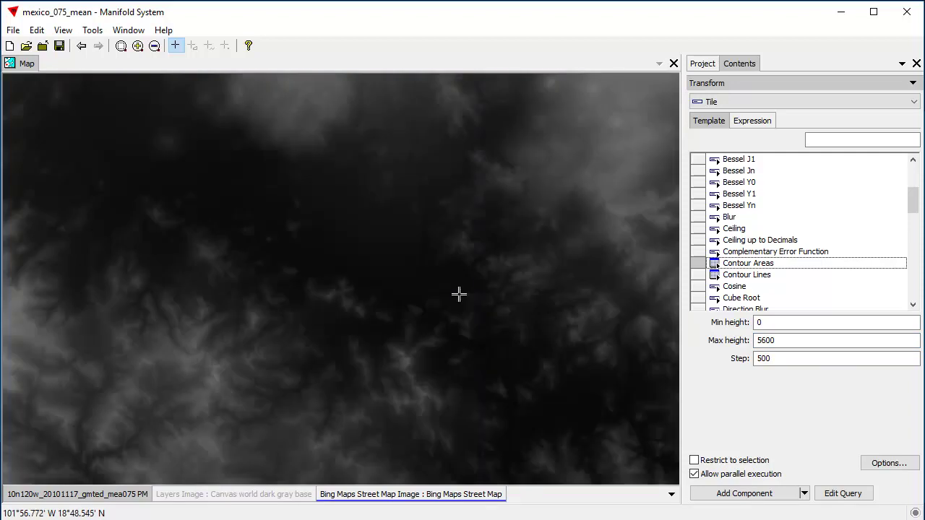
{"action": "scroll", "coordinate": [466, 333], "scroll_direction": "down", "scroll_amount": 1}
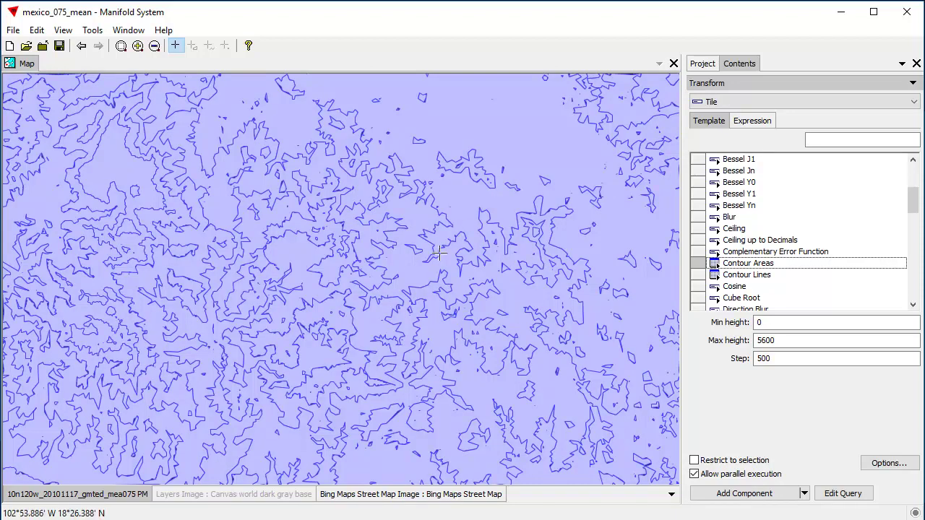
{"action": "scroll", "coordinate": [480, 302], "scroll_direction": "up", "scroll_amount": 1}
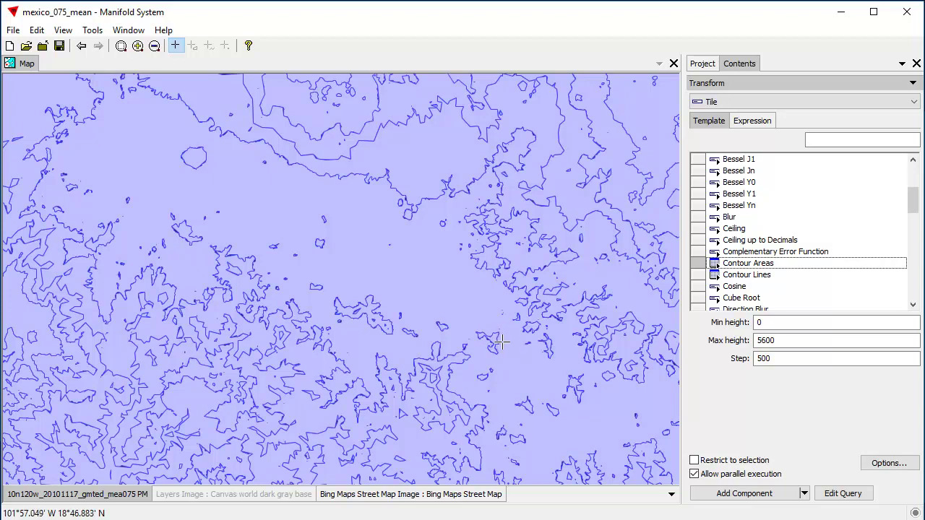
{"action": "left_click_drag", "start_coordinate": [510, 315], "coordinate": [381, 256]}
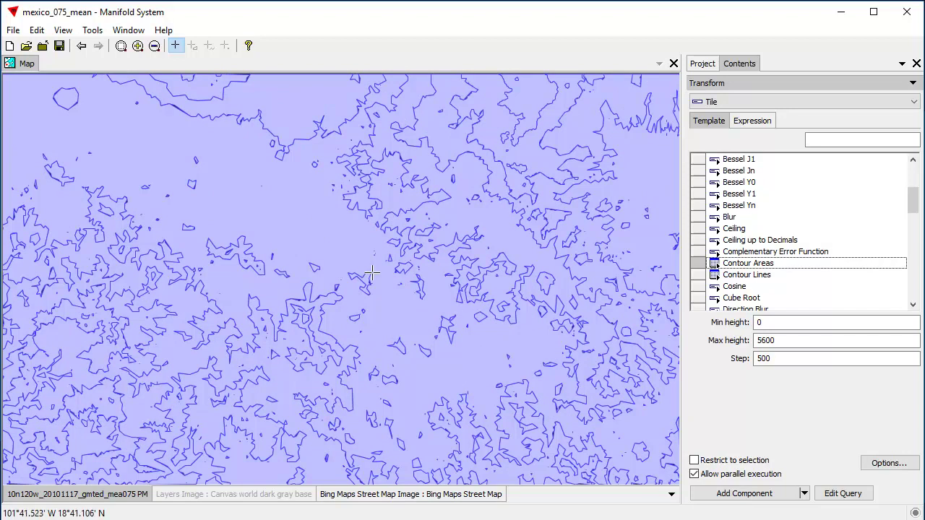
{"action": "left_click_drag", "start_coordinate": [323, 248], "coordinate": [467, 420]}
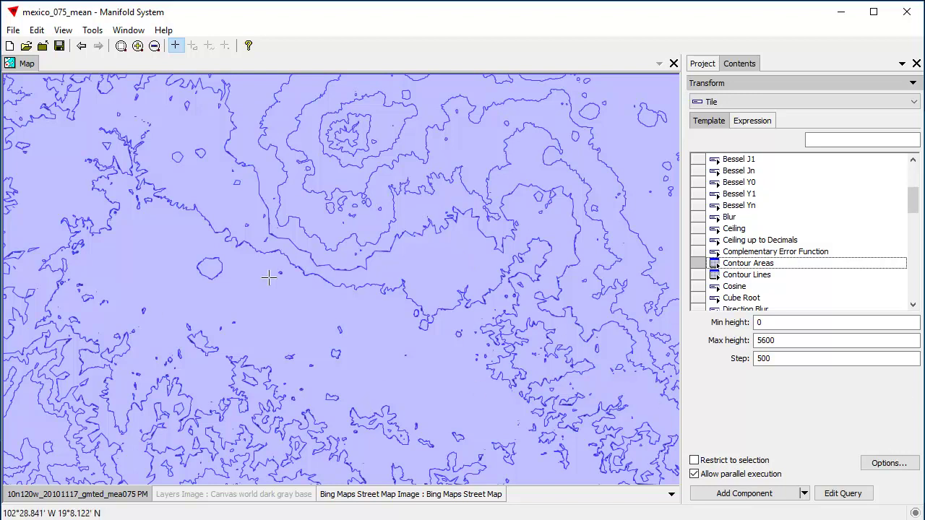
Step: Create the Tiles Contour Areas component and open its table of 13 bands up to 5500
{"action": "left_click", "coordinate": [779, 494]}
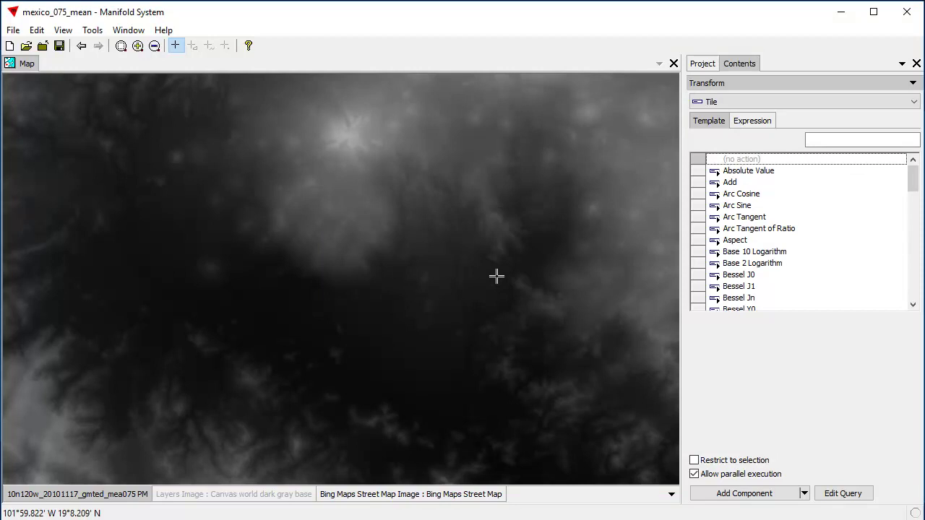
{"action": "left_click", "coordinate": [708, 65]}
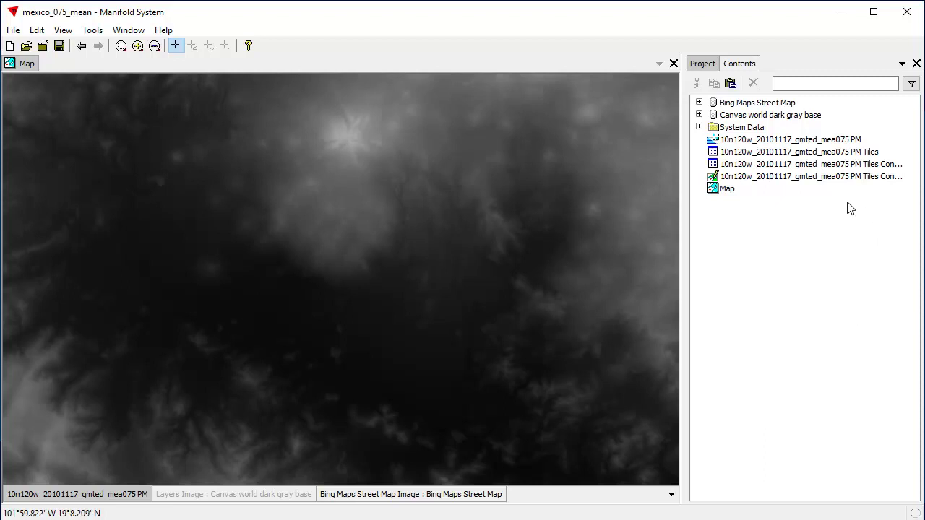
{"action": "double_click", "coordinate": [771, 166]}
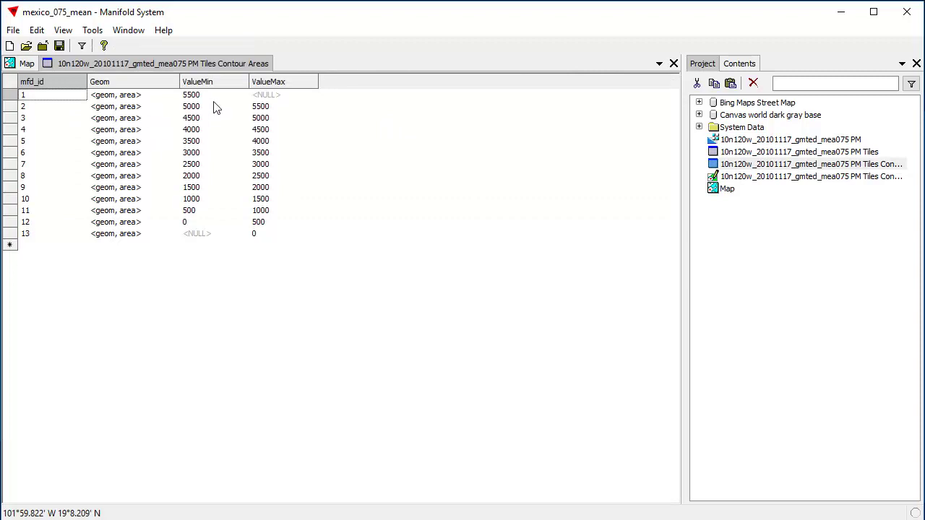
Step: Close the table, add Tiles Contour Areas as a map layer, and centre on mainland Mexico
{"action": "left_click", "coordinate": [673, 64]}
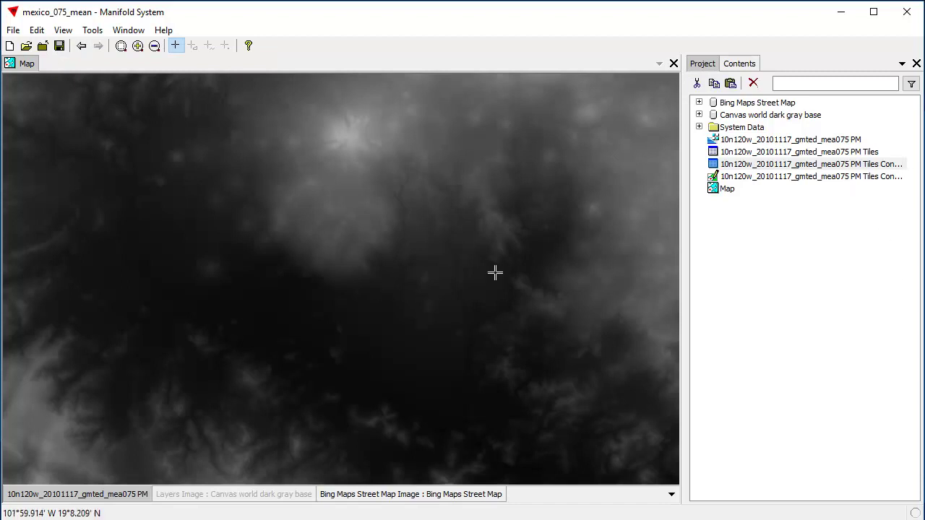
{"action": "left_click_drag", "start_coordinate": [839, 178], "coordinate": [383, 264]}
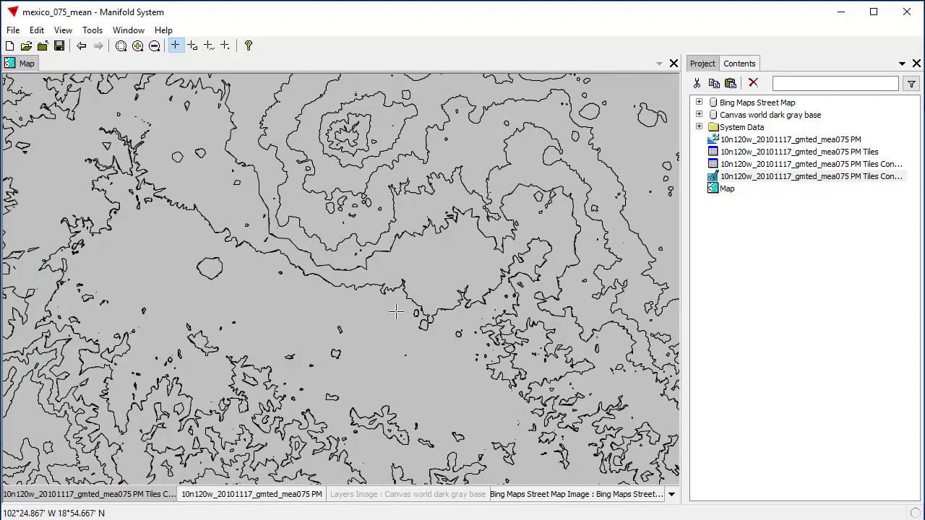
{"action": "scroll", "coordinate": [391, 310], "scroll_direction": "down", "scroll_amount": 2}
{"action": "scroll", "coordinate": [555, 311], "scroll_direction": "up", "scroll_amount": 3}
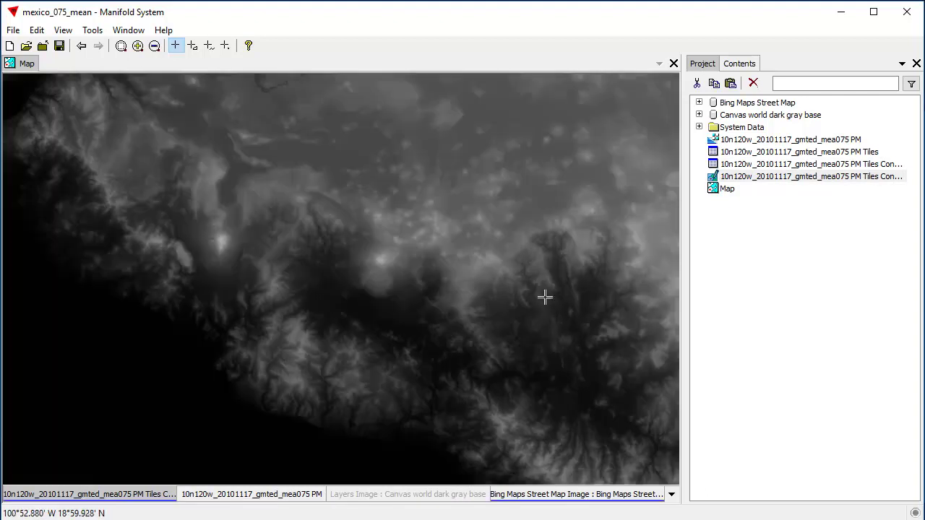
{"action": "scroll", "coordinate": [542, 280], "scroll_direction": "down", "scroll_amount": 2}
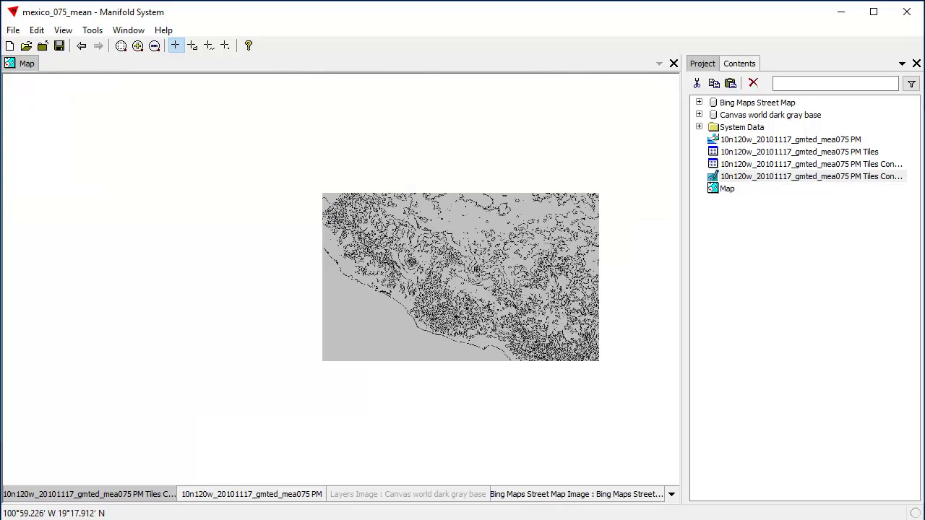
{"action": "scroll", "coordinate": [555, 243], "scroll_direction": "up", "scroll_amount": 2}
{"action": "left_click_drag", "start_coordinate": [541, 252], "coordinate": [425, 289]}
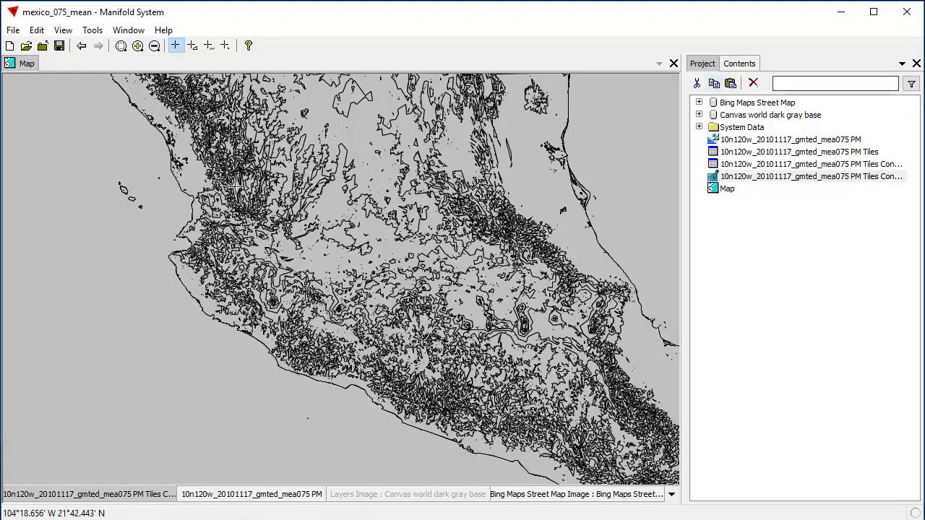
{"action": "left_click", "coordinate": [741, 65]}
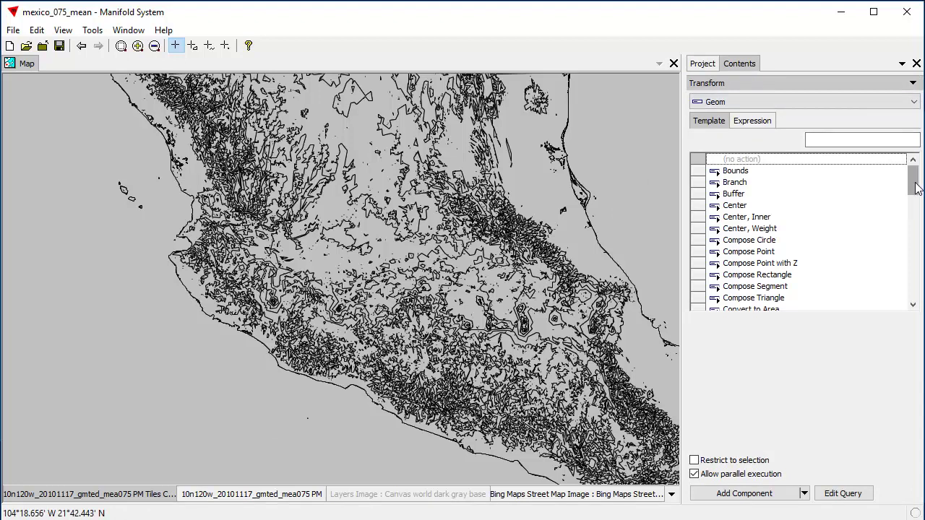
Step: Fill the contour areas by ValueMax unique values using the CB Spectral palette and update the style
{"action": "left_click", "coordinate": [758, 84]}
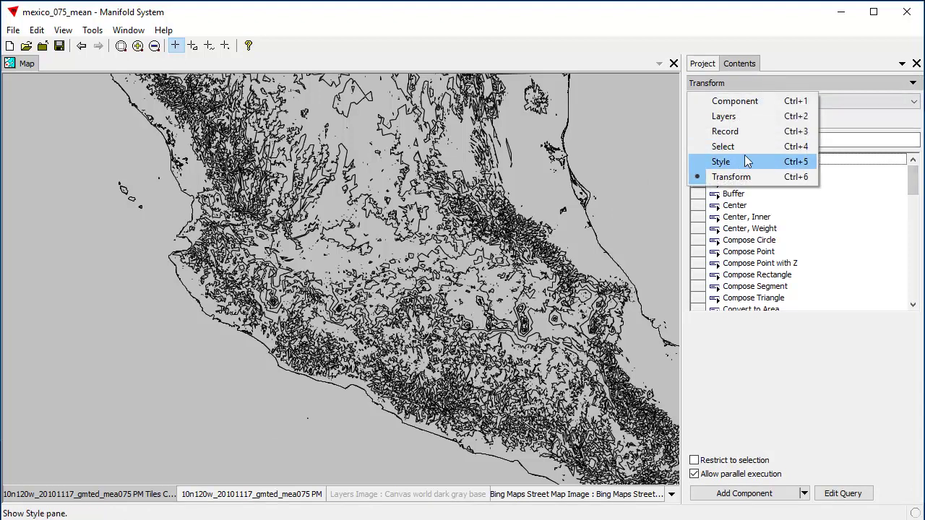
{"action": "left_click", "coordinate": [748, 162]}
{"action": "left_click", "coordinate": [774, 135]}
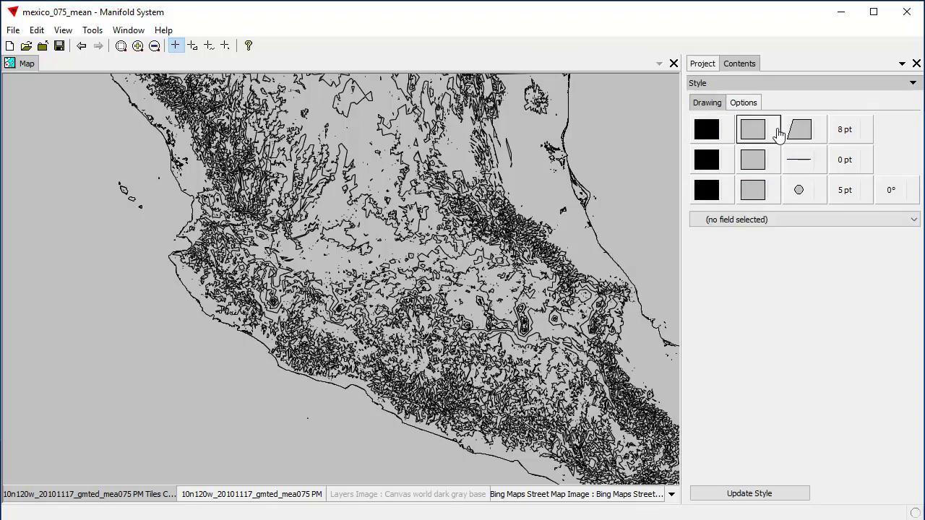
{"action": "left_click", "coordinate": [915, 221]}
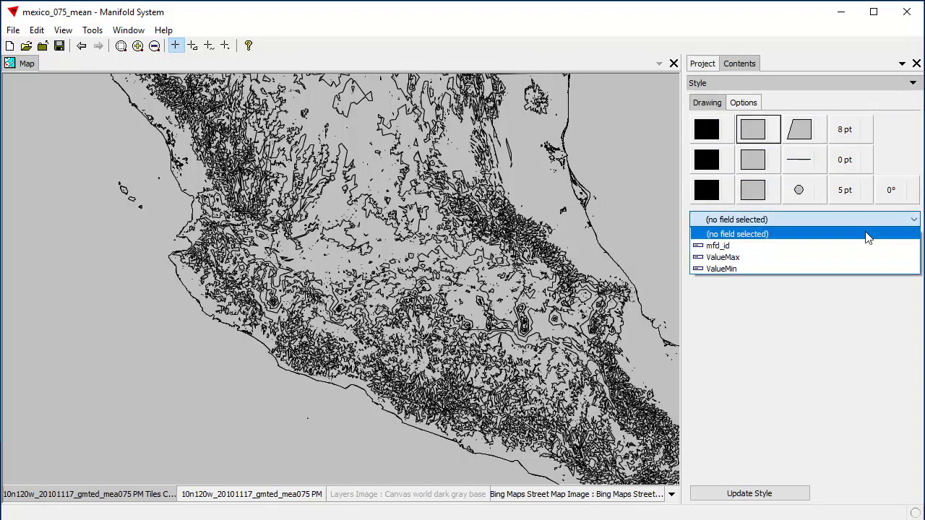
{"action": "left_click", "coordinate": [791, 258]}
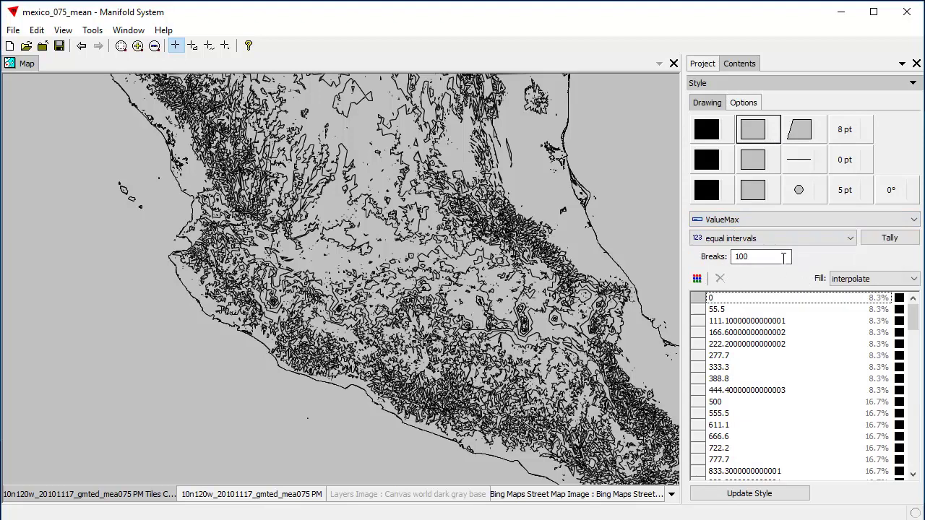
{"action": "left_click", "coordinate": [730, 136]}
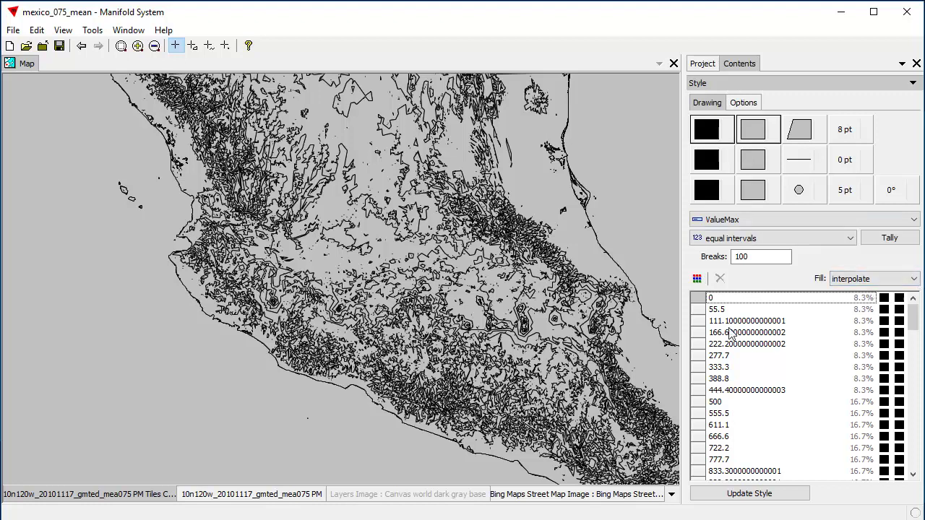
{"action": "left_click", "coordinate": [851, 240]}
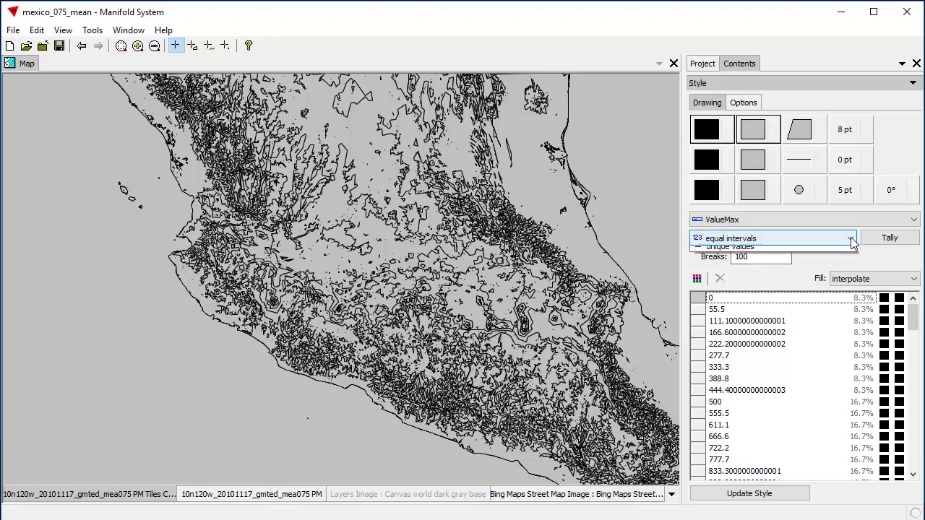
{"action": "left_click", "coordinate": [725, 312]}
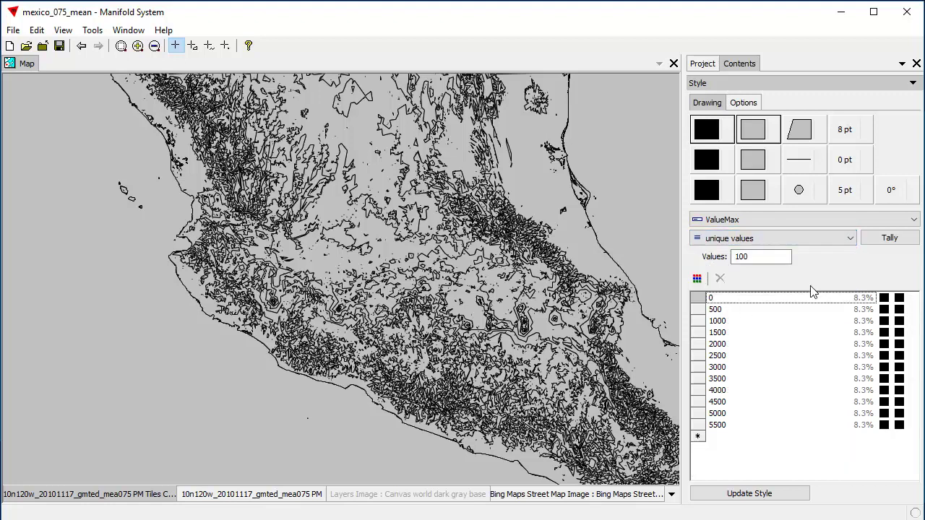
{"action": "left_click", "coordinate": [697, 279]}
{"action": "mouse_move", "coordinate": [734, 322]}
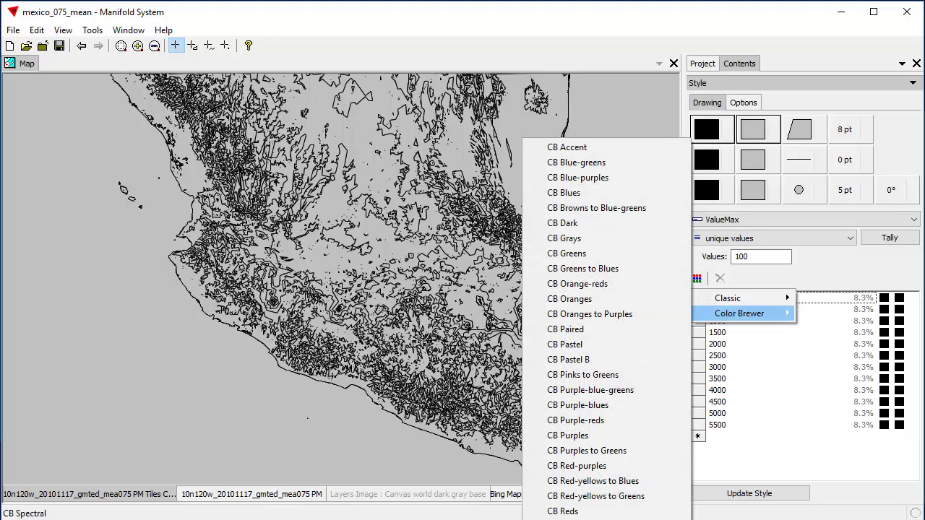
{"action": "key", "text": "Return"}
{"action": "left_click", "coordinate": [759, 494]}
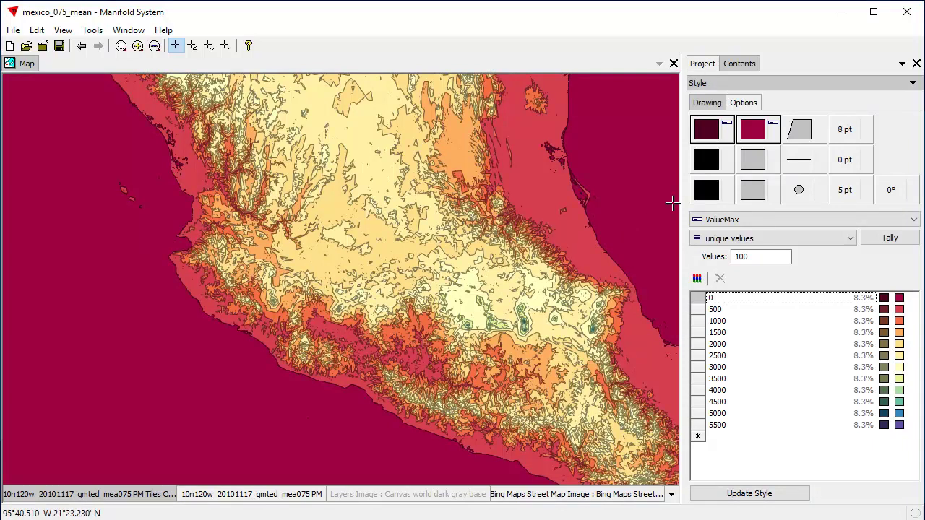
Step: Zoom out and pan until all of Mexico's contour areas show over the base map
{"action": "scroll", "coordinate": [513, 272], "scroll_direction": "down", "scroll_amount": 2}
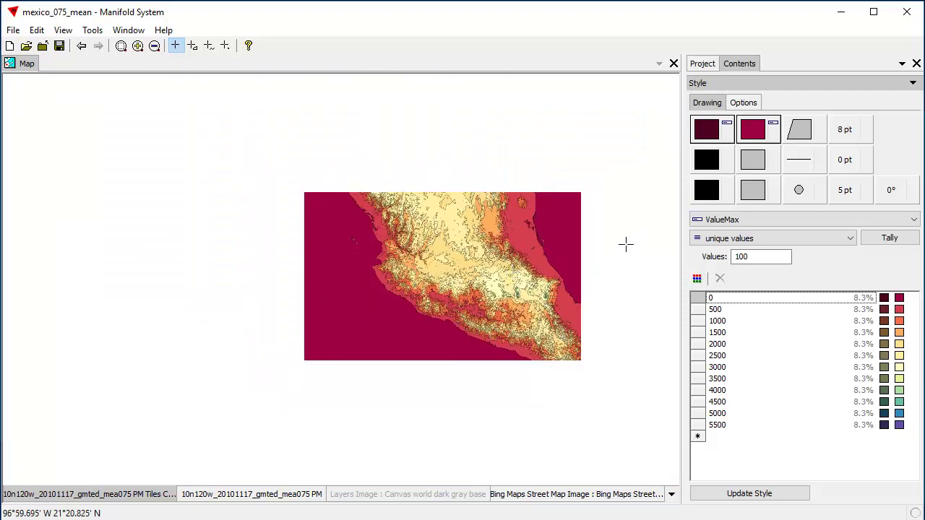
{"action": "scroll", "coordinate": [595, 227], "scroll_direction": "up", "scroll_amount": 2}
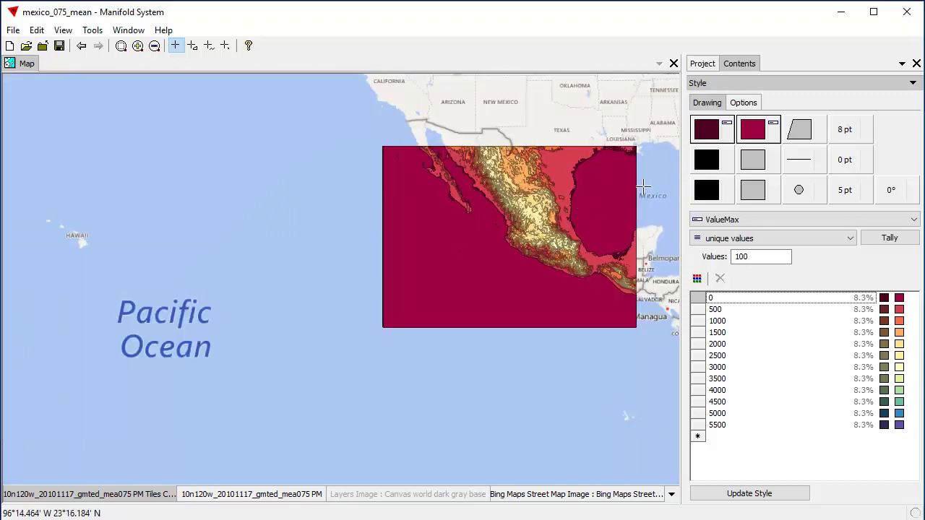
{"action": "left_click_drag", "start_coordinate": [643, 178], "coordinate": [545, 305]}
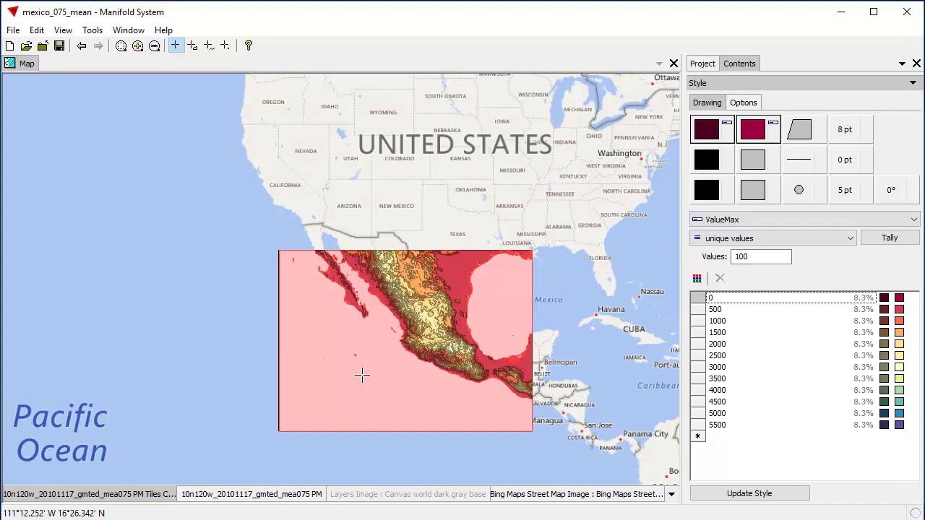
Step: Delete the selected sea contour area, hide the mea075 elevation layer, and zoom to Mexico
{"action": "left_click", "coordinate": [36, 29]}
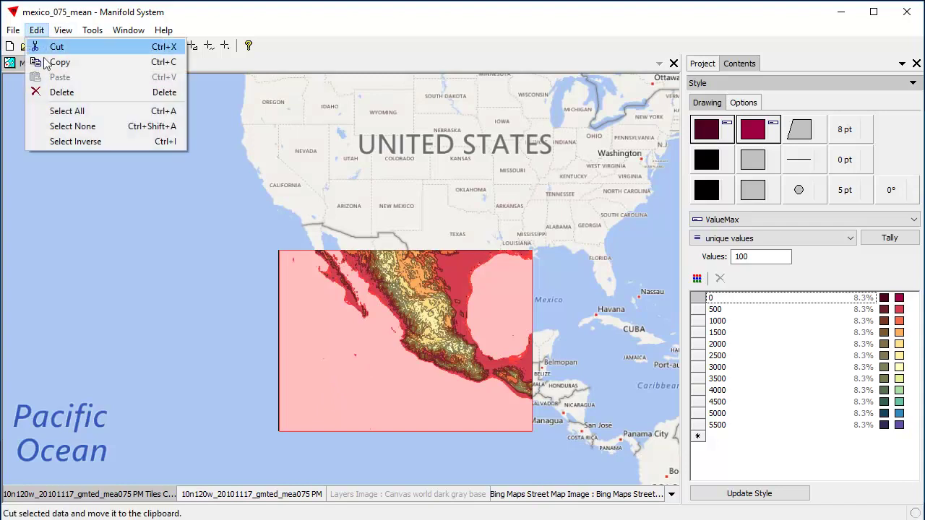
{"action": "left_click", "coordinate": [69, 93]}
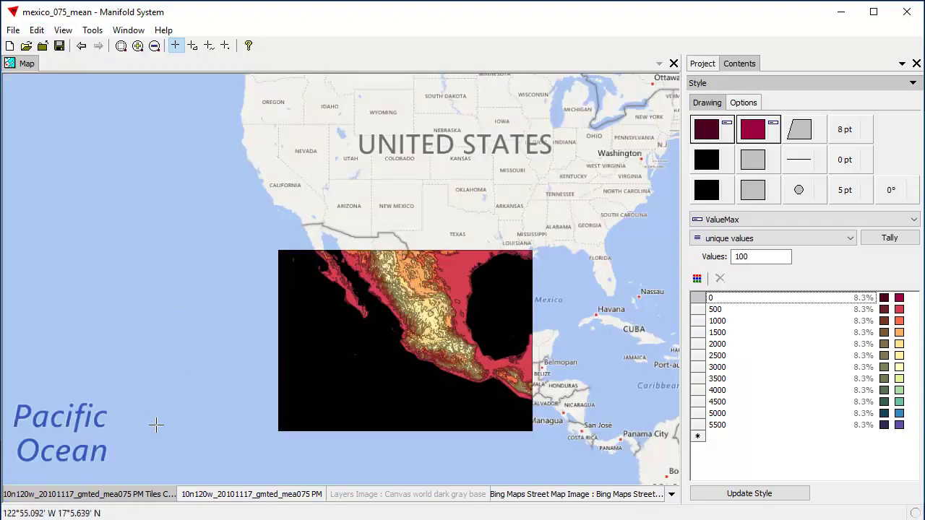
{"action": "left_click", "coordinate": [287, 497], "text": "shift"}
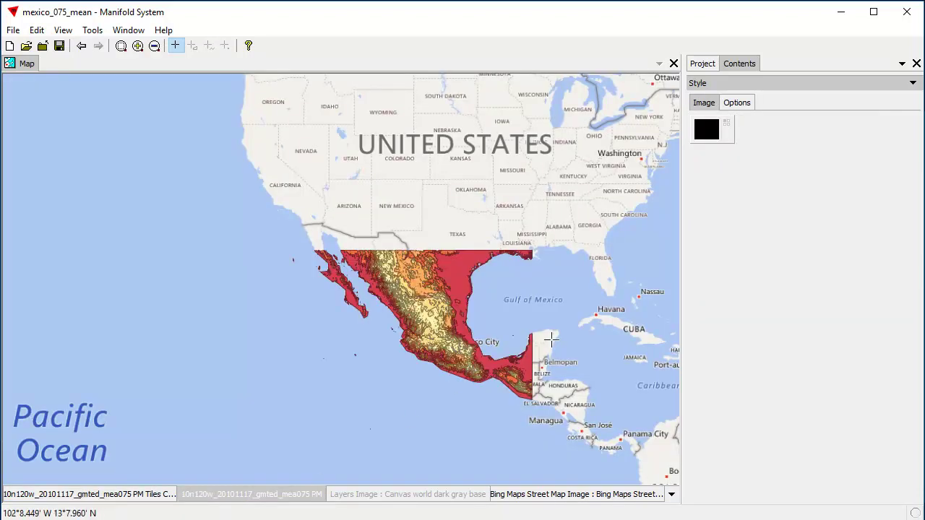
{"action": "left_click_drag", "start_coordinate": [311, 224], "coordinate": [557, 416]}
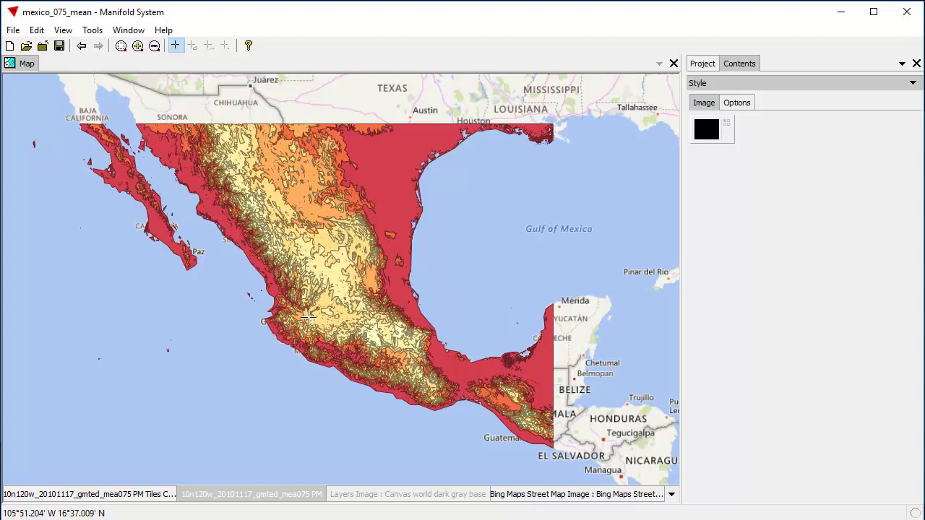
Step: Zoom in on southwest Mexico's green high-elevation peaks
{"action": "left_click_drag", "start_coordinate": [305, 315], "coordinate": [413, 391]}
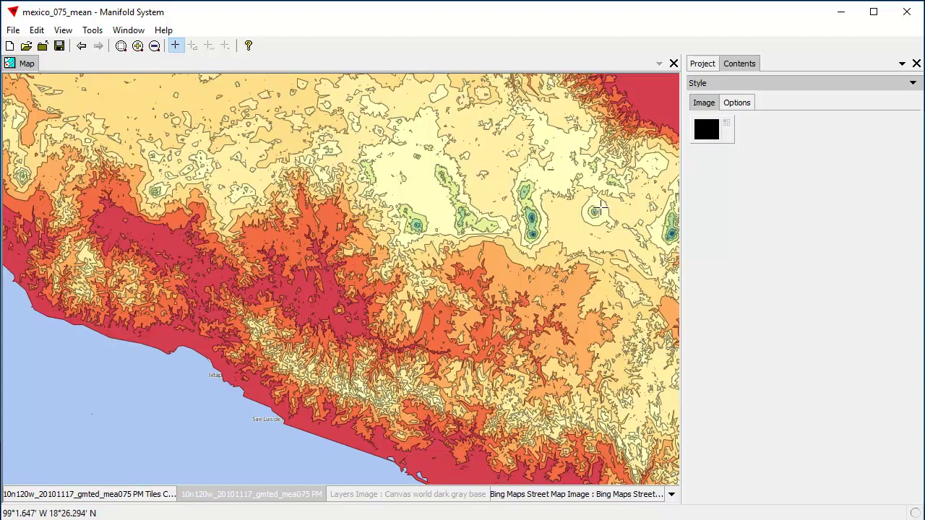
{"action": "left_click_drag", "start_coordinate": [481, 177], "coordinate": [665, 313]}
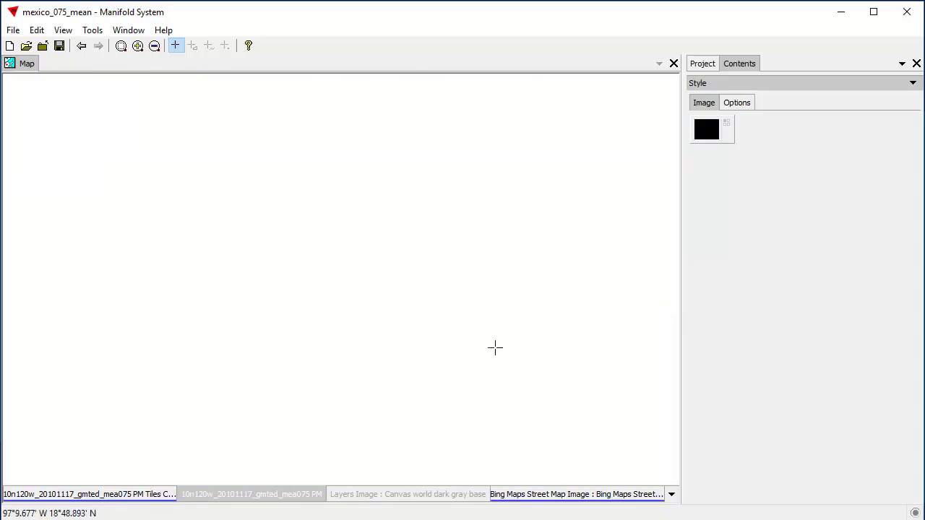
{"action": "scroll", "coordinate": [471, 312], "scroll_direction": "down", "scroll_amount": 1}
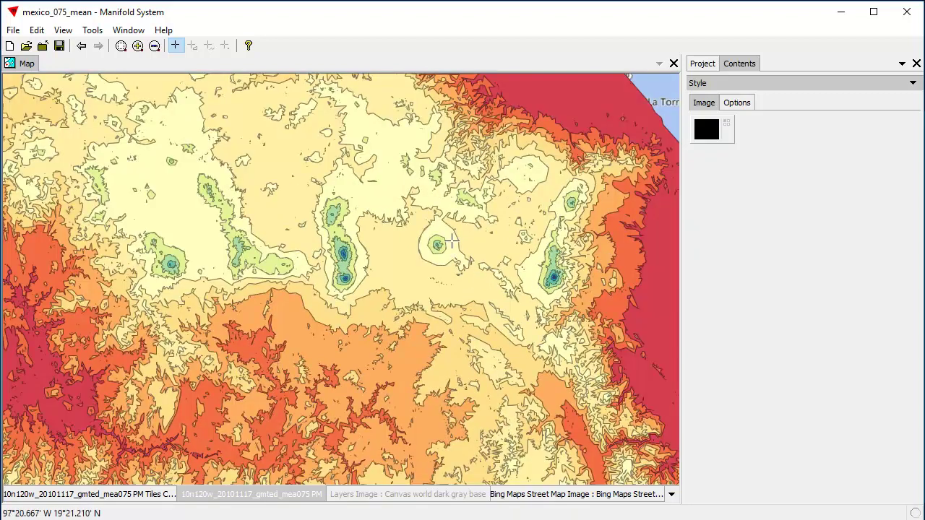
{"action": "left_click_drag", "start_coordinate": [452, 243], "coordinate": [586, 367]}
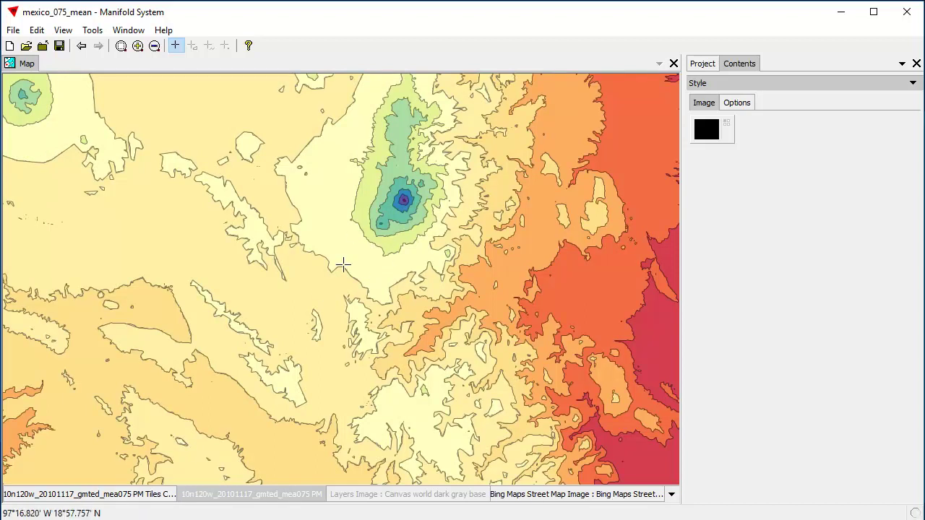
{"action": "scroll", "coordinate": [279, 383], "scroll_direction": "down", "scroll_amount": 2}
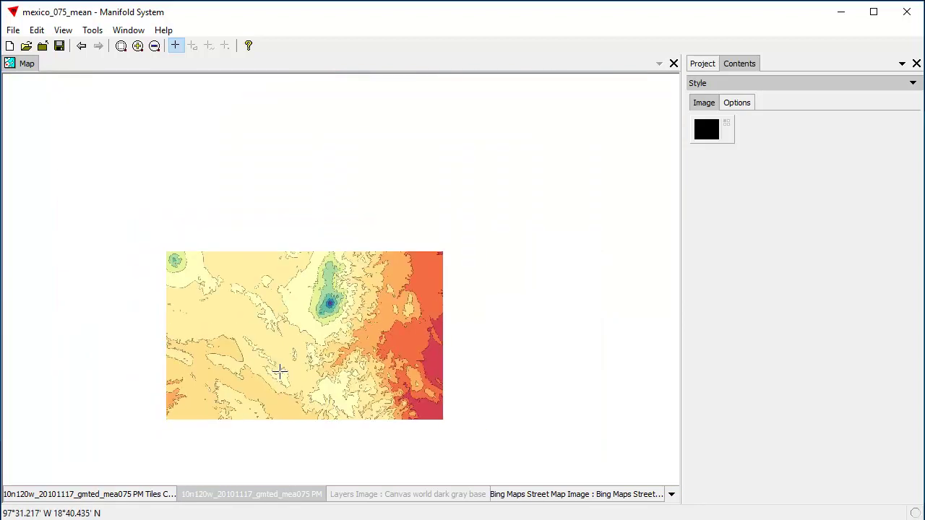
Step: Zoom to the full contour areas layer and recentre the map
{"action": "right_click", "coordinate": [152, 497]}
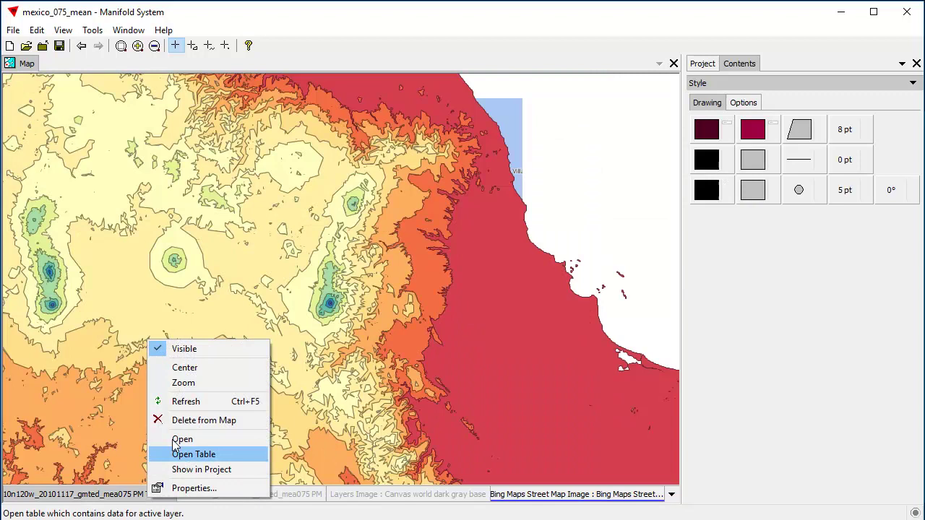
{"action": "left_click", "coordinate": [197, 384]}
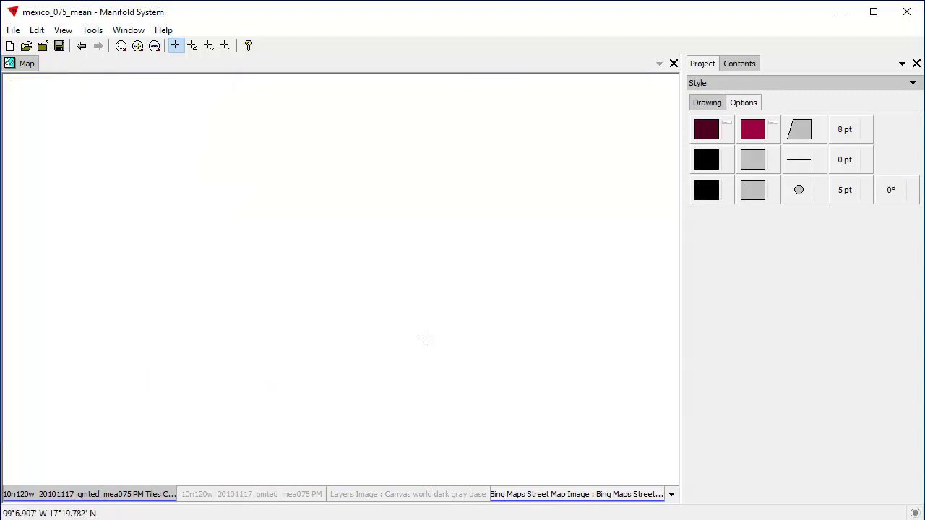
{"action": "left_click_drag", "start_coordinate": [347, 229], "coordinate": [352, 323]}
Step: Hide the Tiles contour areas layer, select the mea075 raster, and zoom into central Mexico terrain
{"action": "left_click", "coordinate": [152, 496], "text": "shift"}
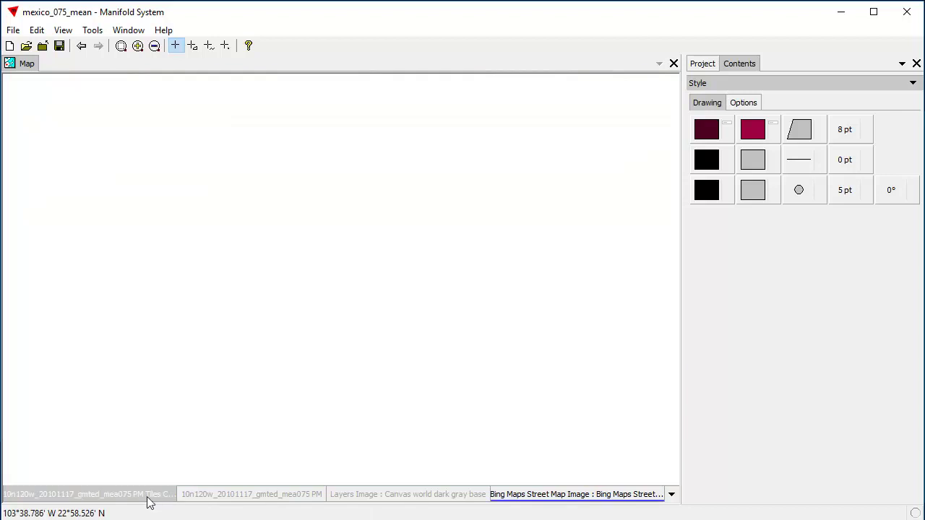
{"action": "left_click", "coordinate": [257, 497]}
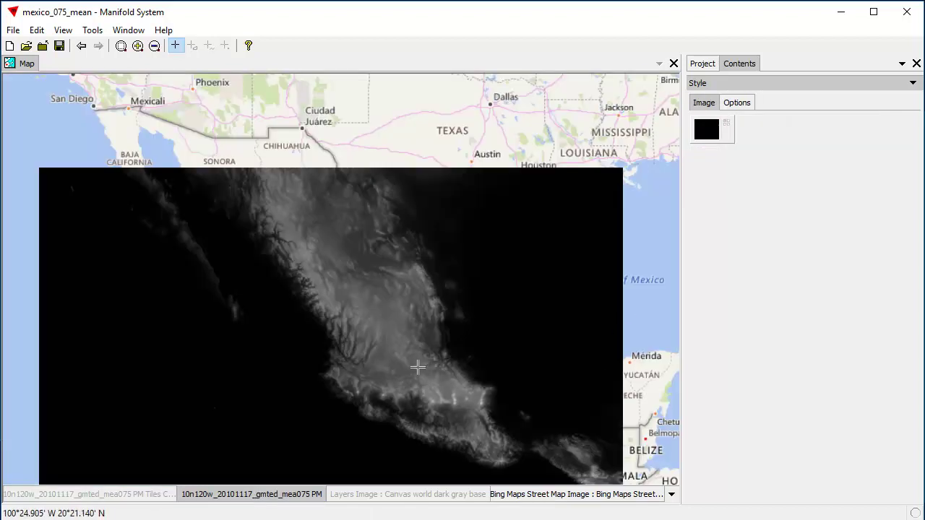
{"action": "left_click_drag", "start_coordinate": [322, 310], "coordinate": [347, 330]}
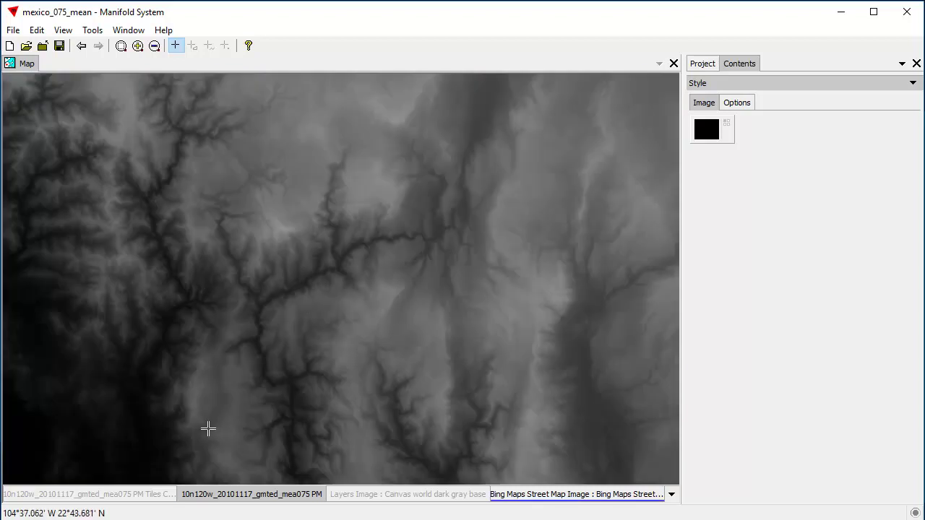
Step: Choose the Contour Lines transform and set Step to 500 and Max height to 5600
{"action": "left_click", "coordinate": [739, 84]}
{"action": "left_click", "coordinate": [750, 183]}
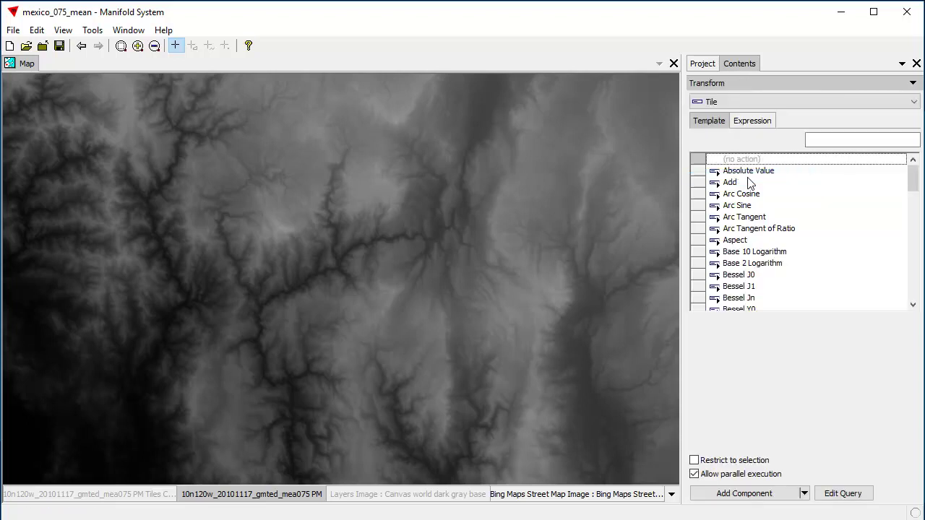
{"action": "left_click", "coordinate": [914, 217]}
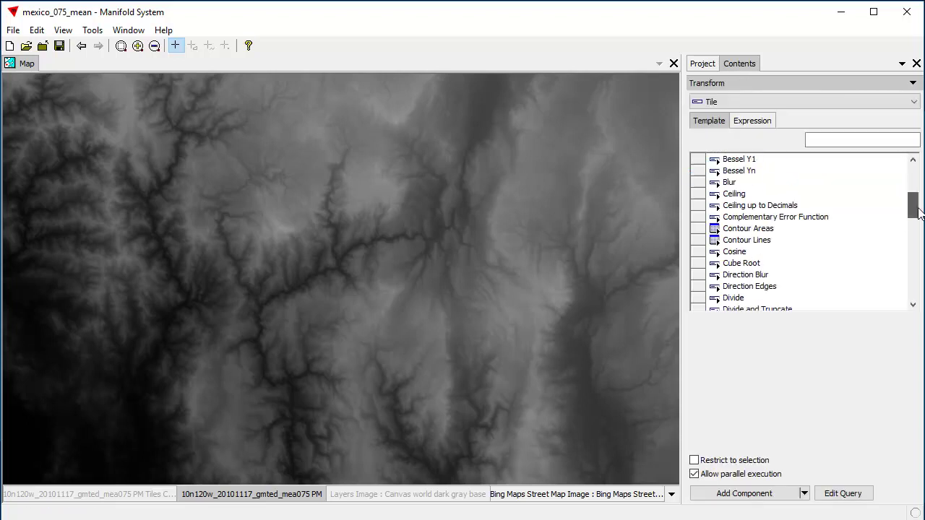
{"action": "left_click", "coordinate": [762, 243]}
{"action": "left_click_drag", "start_coordinate": [780, 360], "coordinate": [738, 360]}
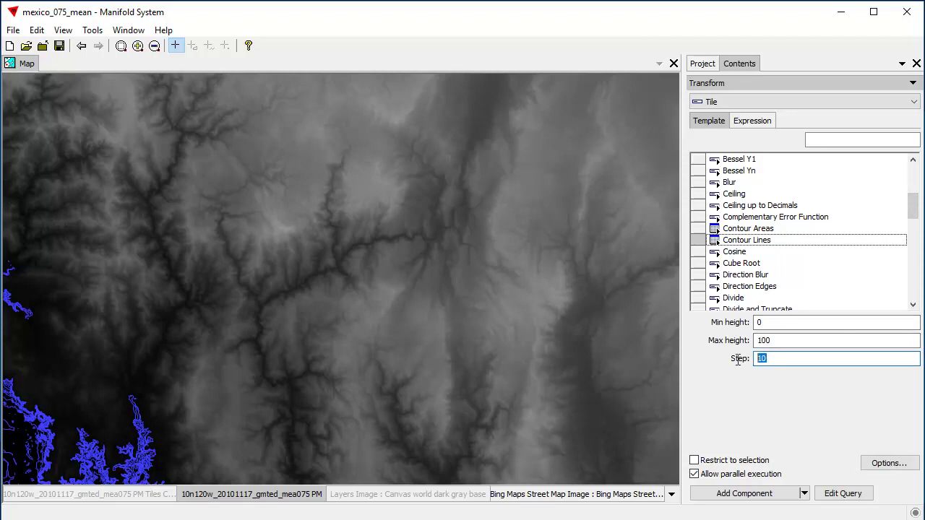
{"action": "type", "text": "500"}
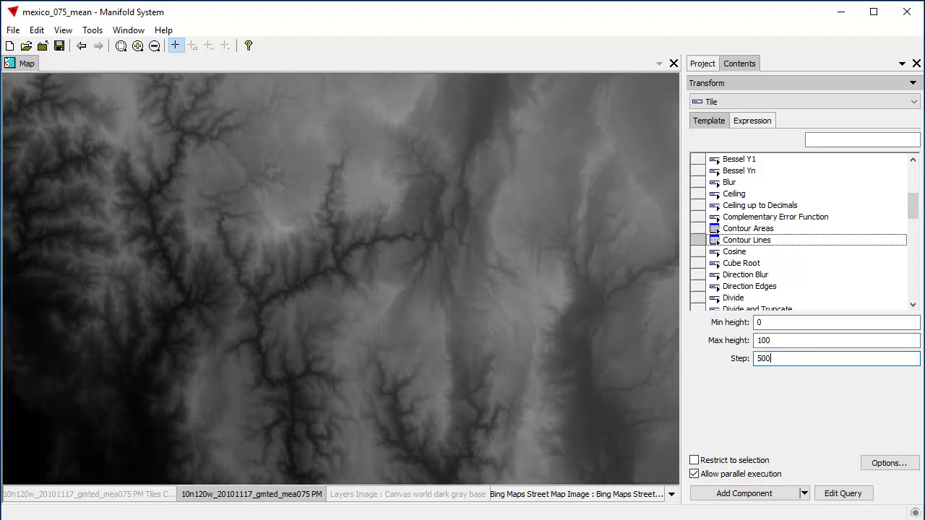
{"action": "left_click_drag", "start_coordinate": [783, 340], "coordinate": [683, 348]}
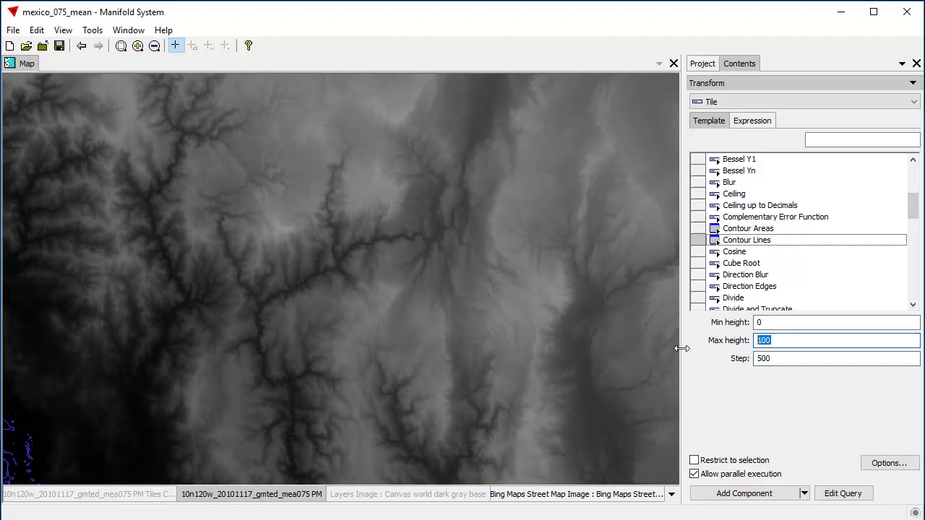
{"action": "type", "text": "56"}
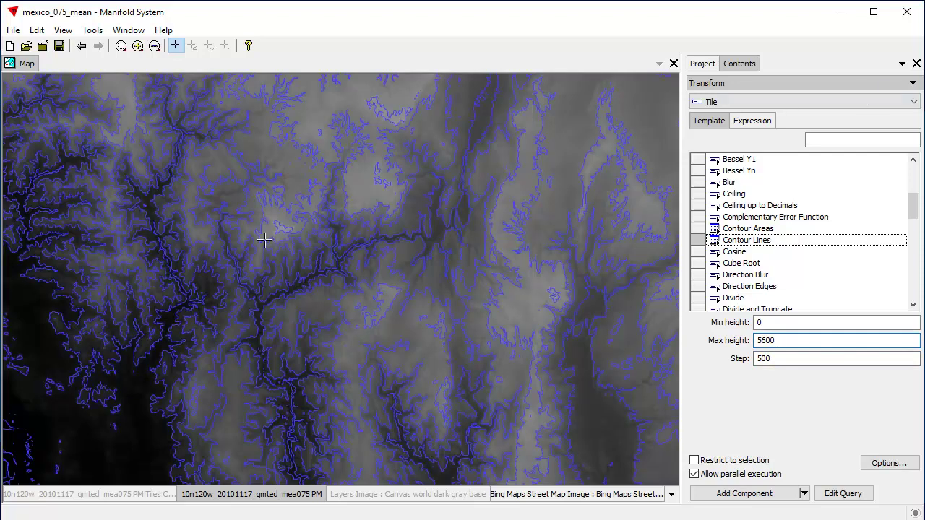
Step: Pan across the terrain to check the contour preview and set Min height to 1
{"action": "left_click_drag", "start_coordinate": [347, 271], "coordinate": [386, 144]}
{"action": "left_click_drag", "start_coordinate": [340, 402], "coordinate": [493, 147]}
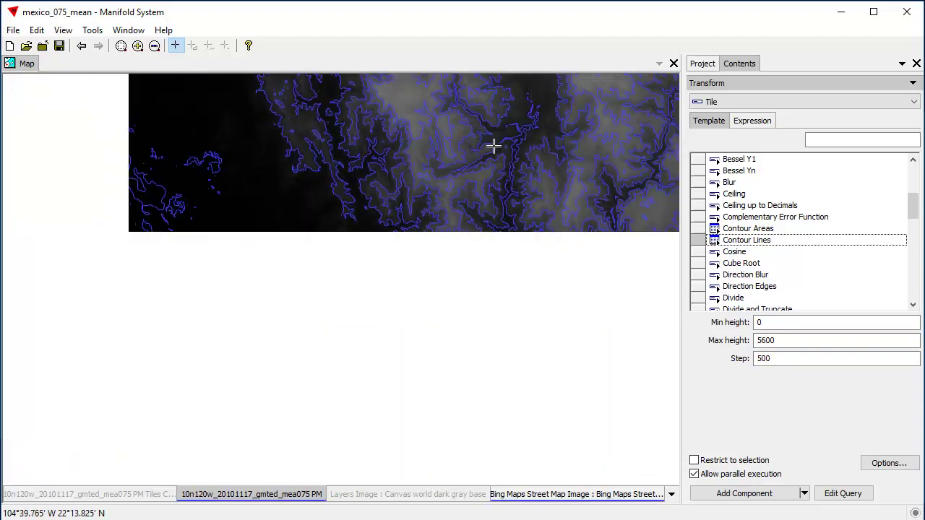
{"action": "left_click_drag", "start_coordinate": [624, 427], "coordinate": [407, 233]}
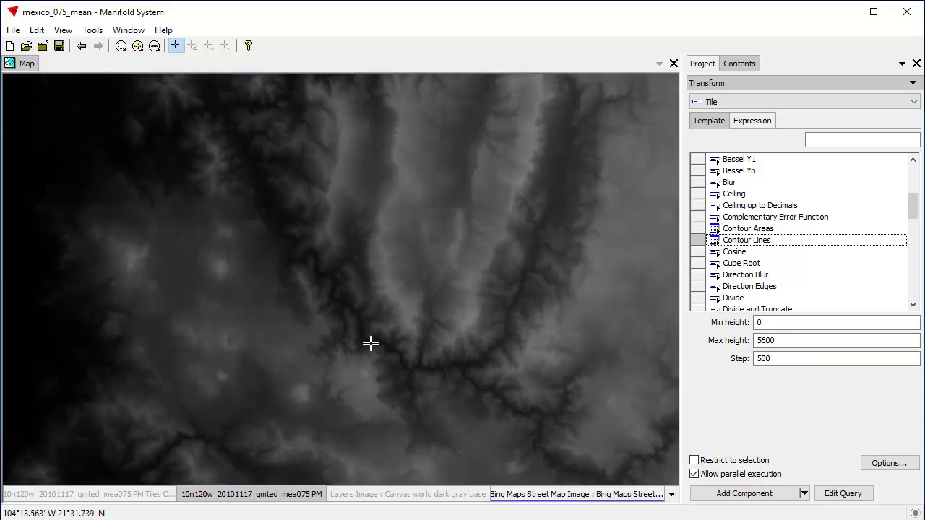
{"action": "left_click_drag", "start_coordinate": [314, 421], "coordinate": [473, 253]}
{"action": "left_click_drag", "start_coordinate": [620, 185], "coordinate": [514, 374]}
{"action": "left_click_drag", "start_coordinate": [234, 372], "coordinate": [560, 212]}
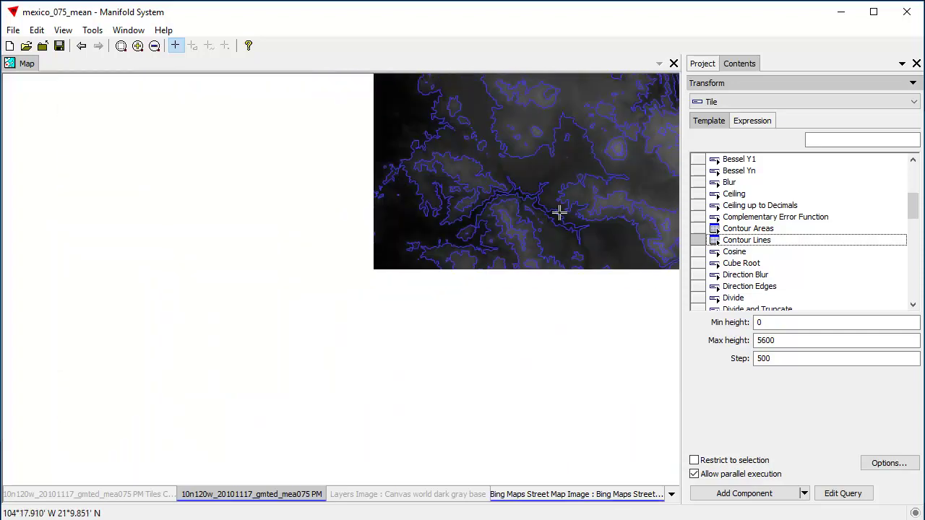
{"action": "left_click_drag", "start_coordinate": [219, 326], "coordinate": [486, 284]}
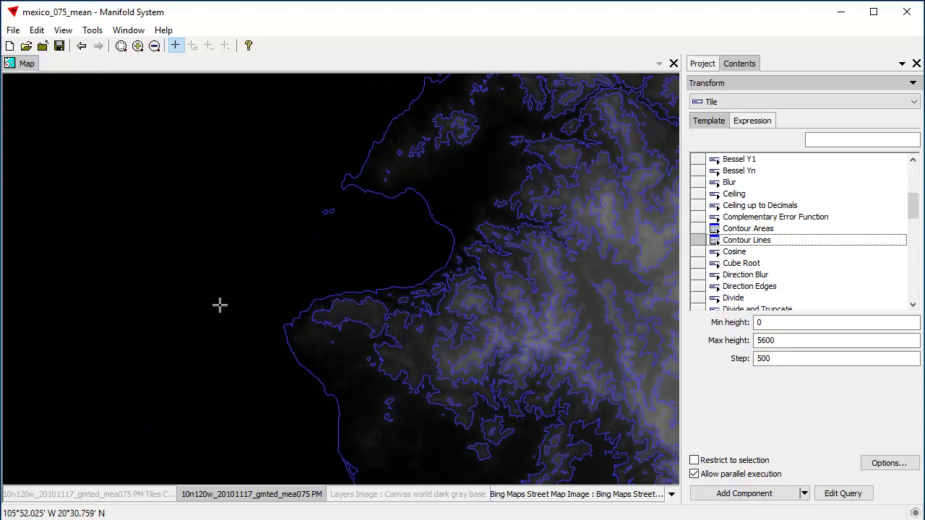
{"action": "double_click", "coordinate": [759, 323]}
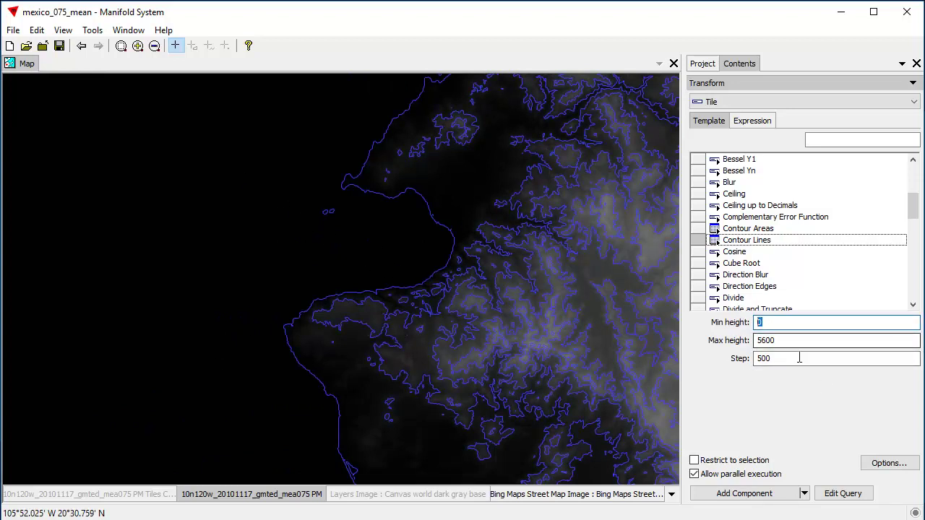
{"action": "type", "text": "1"}
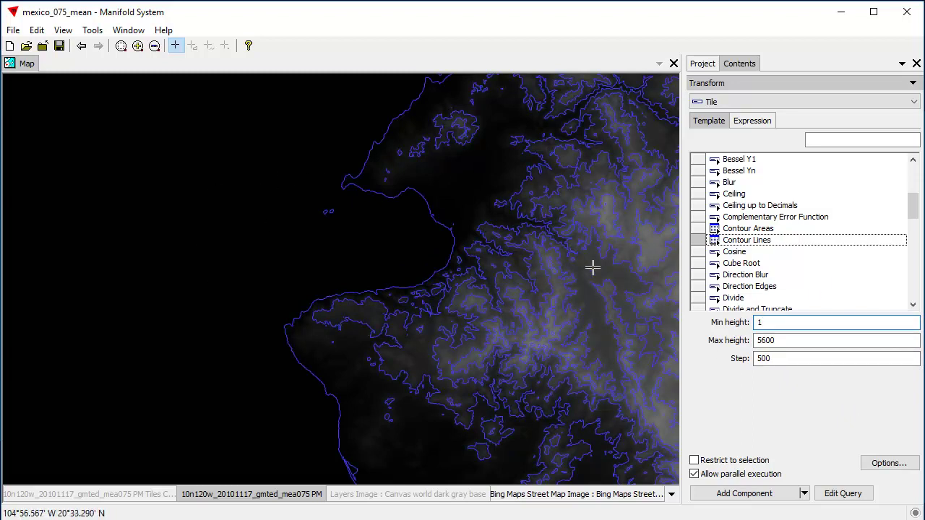
{"action": "left_click_drag", "start_coordinate": [595, 199], "coordinate": [489, 191]}
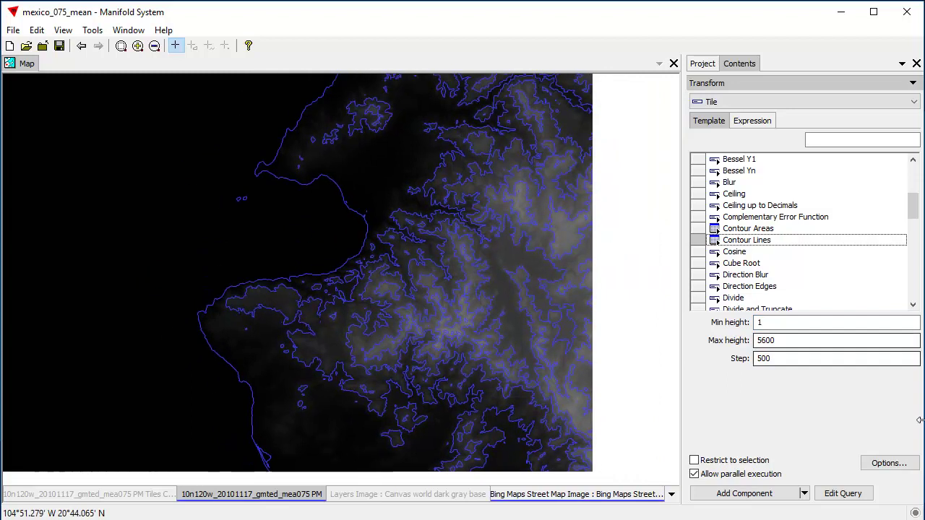
Step: Create the contour lines drawing and drag the new Tiles Contours drawing into the map as a layer
{"action": "left_click", "coordinate": [775, 496]}
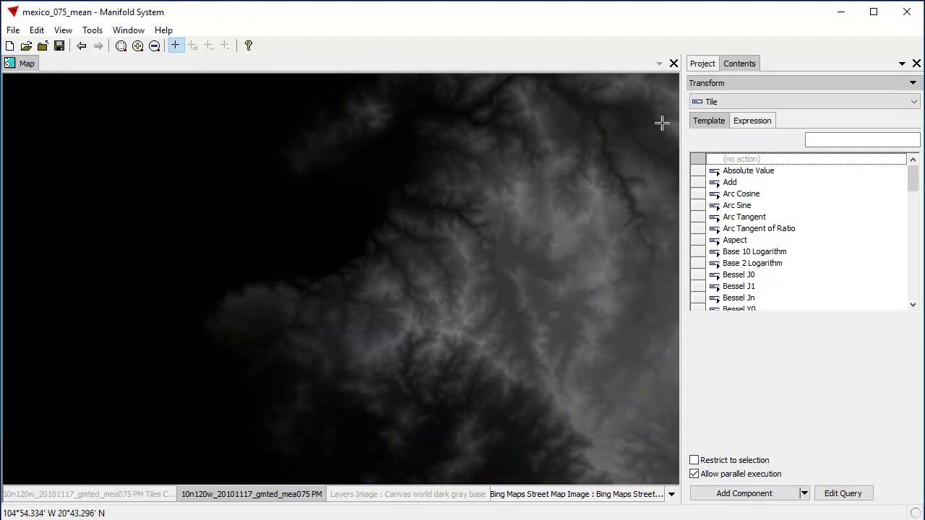
{"action": "left_click", "coordinate": [703, 64]}
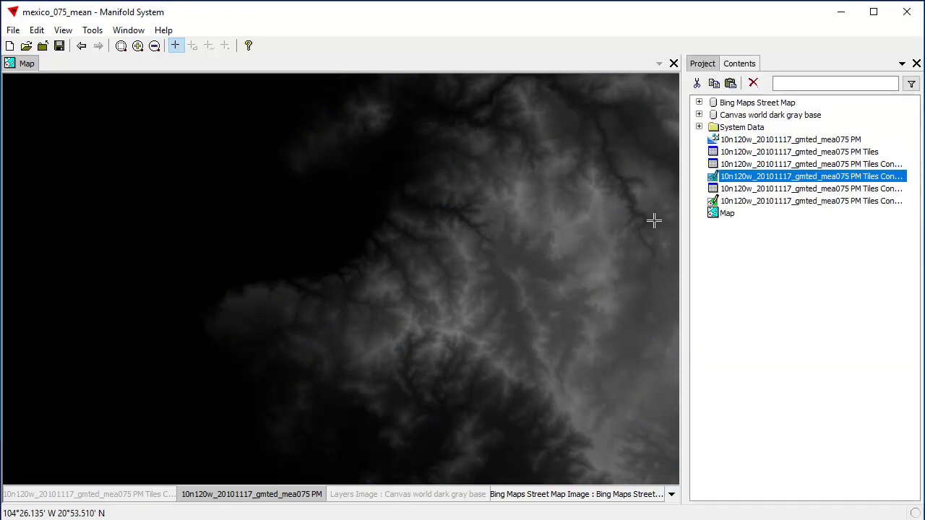
{"action": "mouse_move", "coordinate": [846, 203]}
{"action": "left_mouse_down"}
{"action": "mouse_move", "coordinate": [704, 200]}
{"action": "mouse_move", "coordinate": [307, 242]}
{"action": "left_mouse_up"}
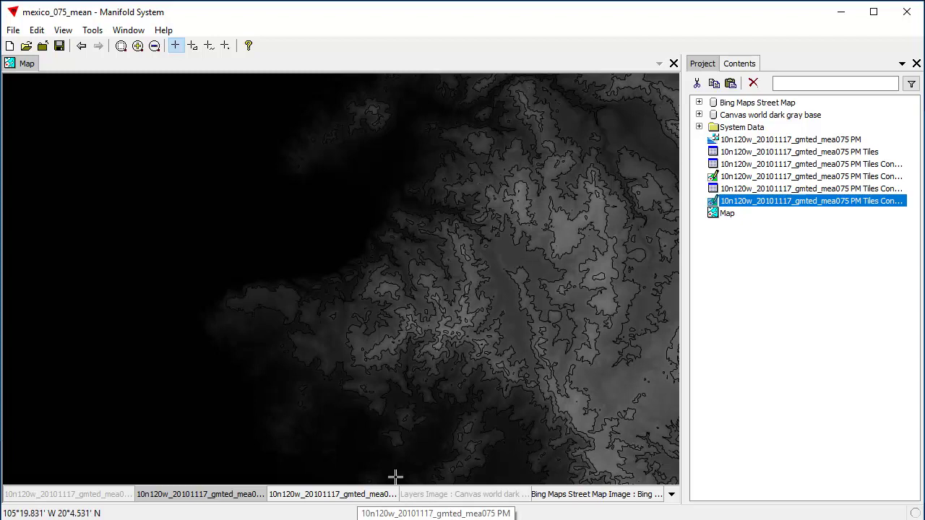
Step: Colour the contour lines by the Value field with unique values and the CB Spectral palette, then update the style
{"action": "left_click", "coordinate": [751, 65]}
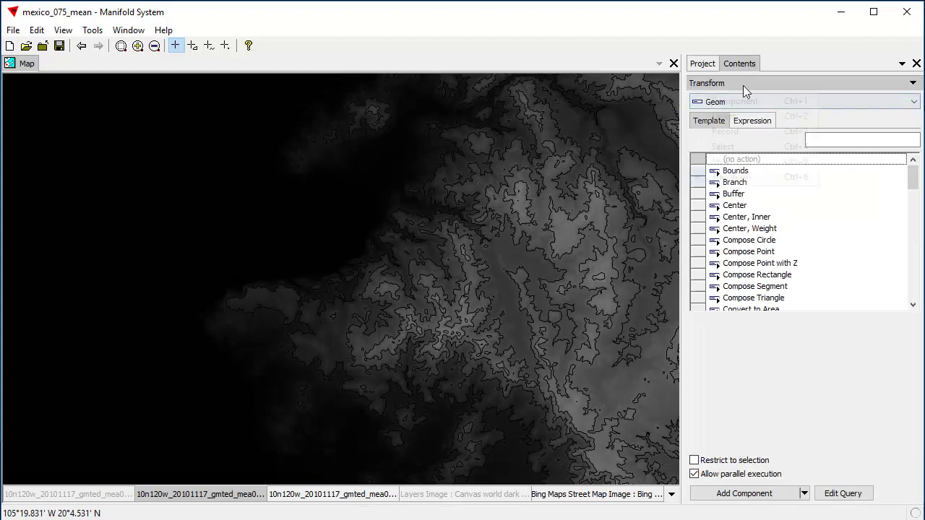
{"action": "left_click", "coordinate": [743, 84]}
{"action": "left_click", "coordinate": [751, 163]}
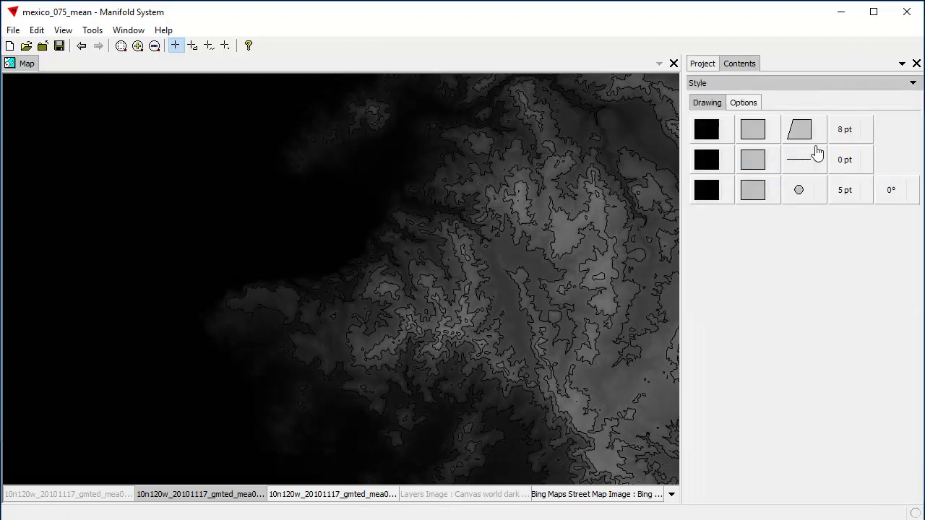
{"action": "left_click", "coordinate": [707, 160]}
{"action": "left_click", "coordinate": [835, 313]}
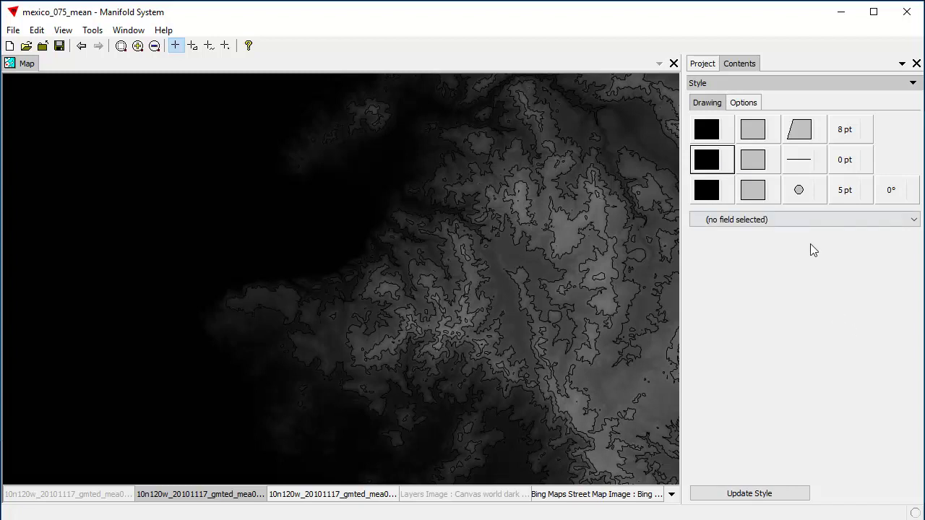
{"action": "left_click", "coordinate": [806, 220]}
{"action": "left_click", "coordinate": [780, 257]}
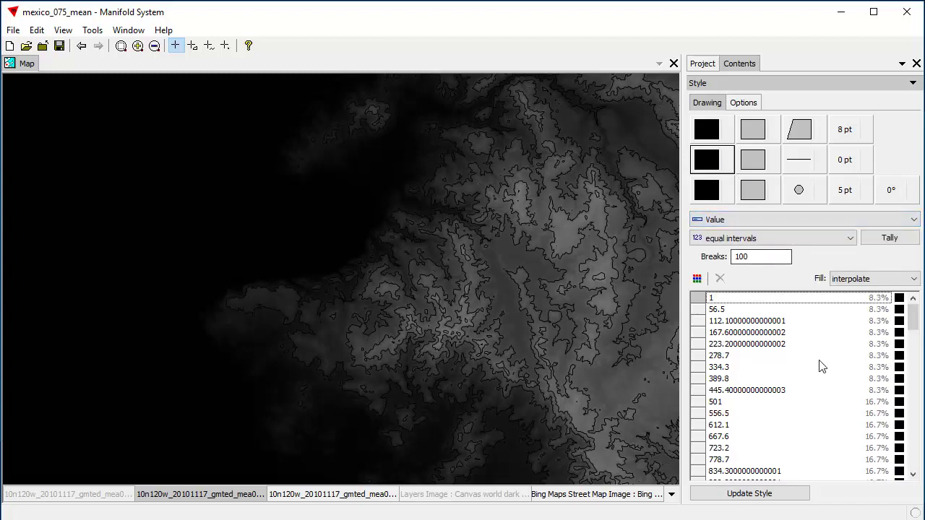
{"action": "left_click", "coordinate": [850, 243]}
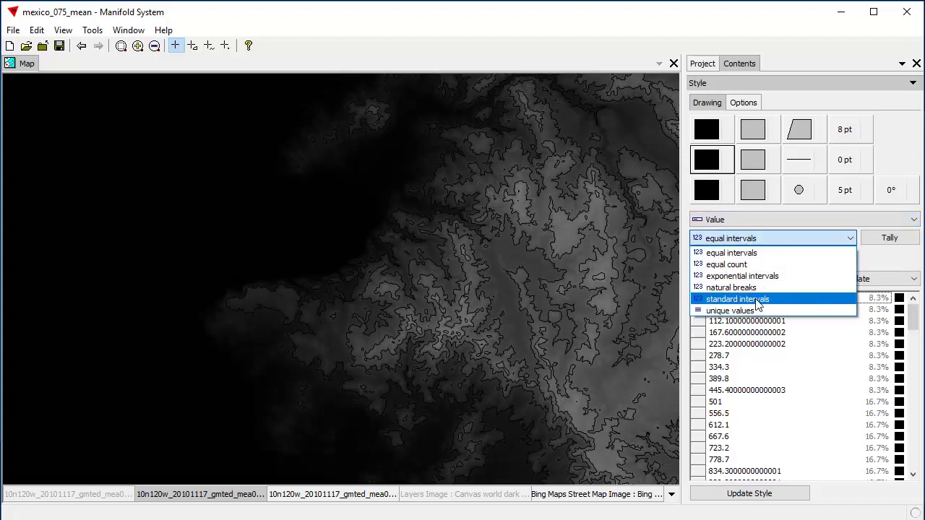
{"action": "left_click", "coordinate": [752, 310]}
{"action": "left_click", "coordinate": [698, 280]}
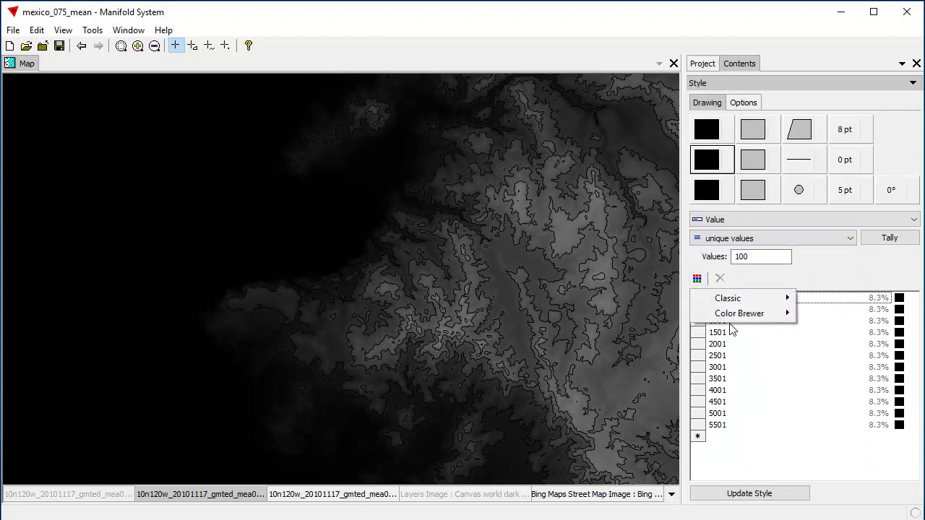
{"action": "mouse_move", "coordinate": [731, 313]}
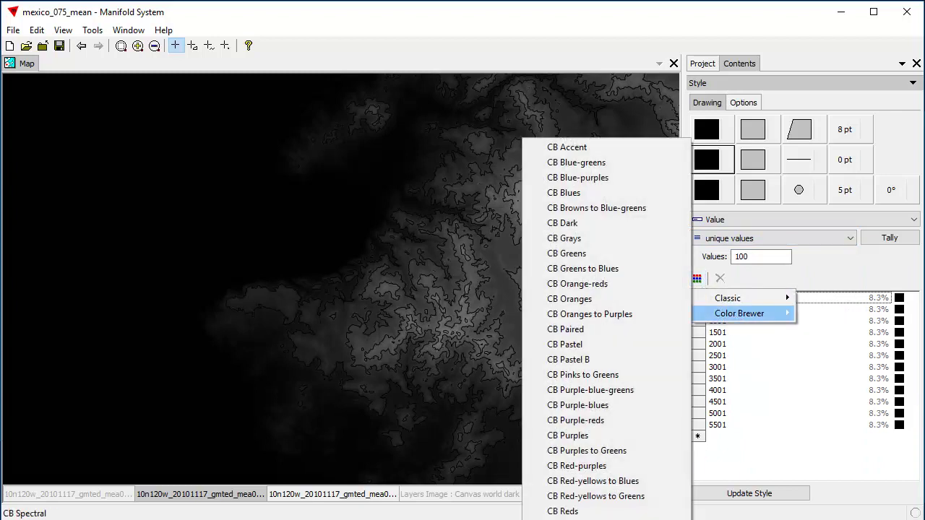
{"action": "left_click", "coordinate": [579, 519]}
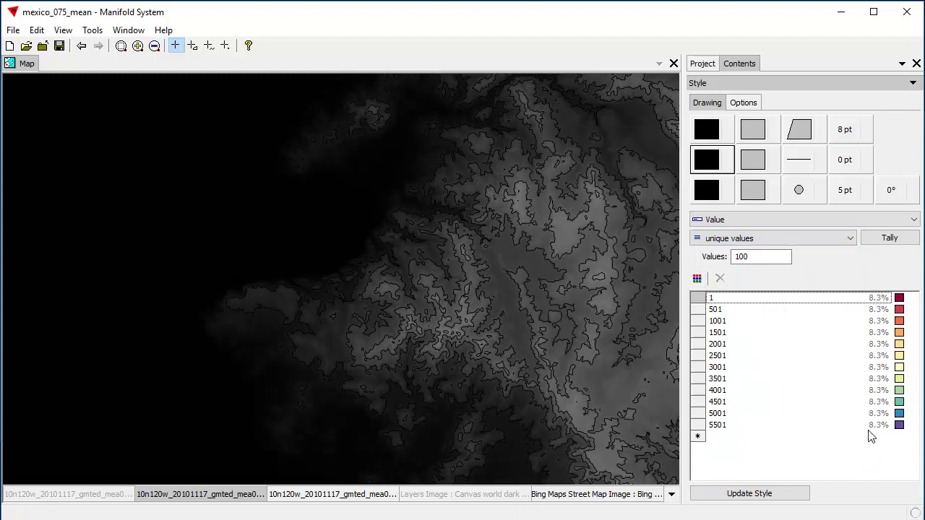
{"action": "left_click", "coordinate": [781, 497]}
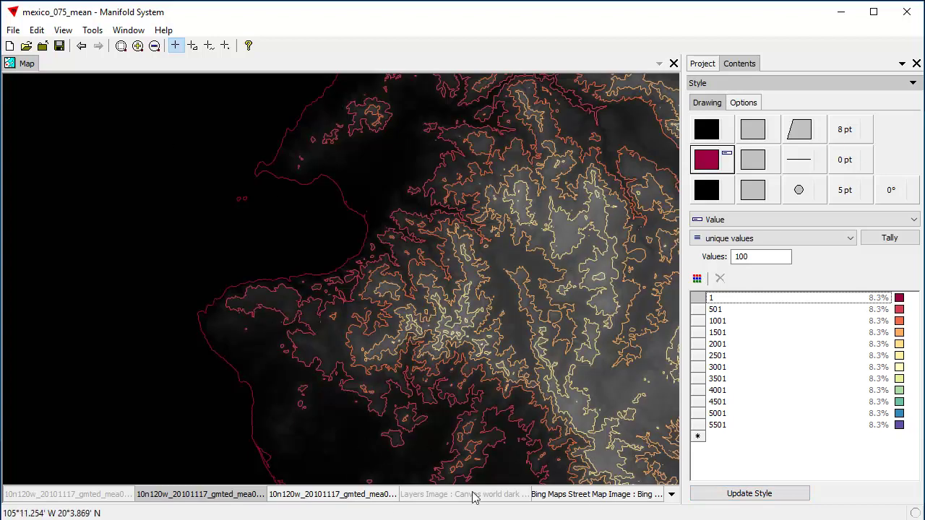
Step: Zoom to the contour layer's extent, then recentre and zoom out to frame all of Mexico
{"action": "right_click", "coordinate": [187, 498]}
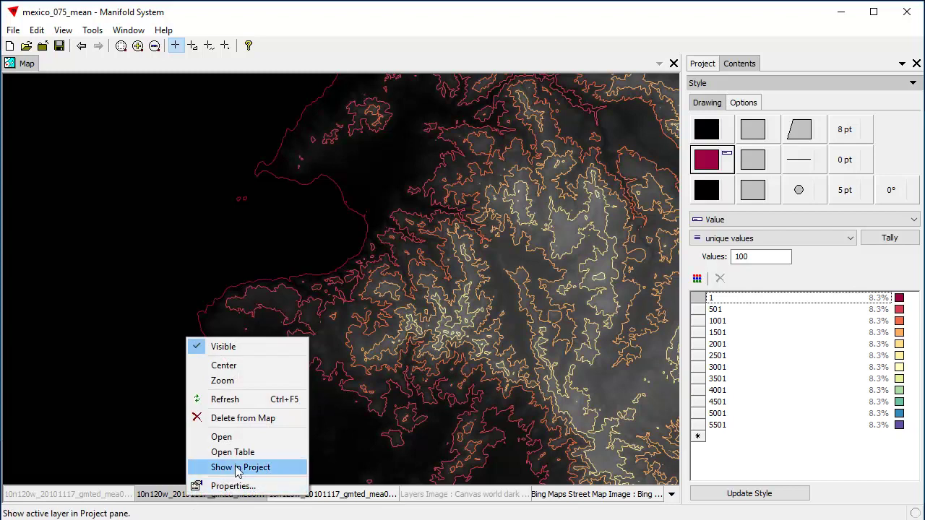
{"action": "left_click", "coordinate": [241, 381]}
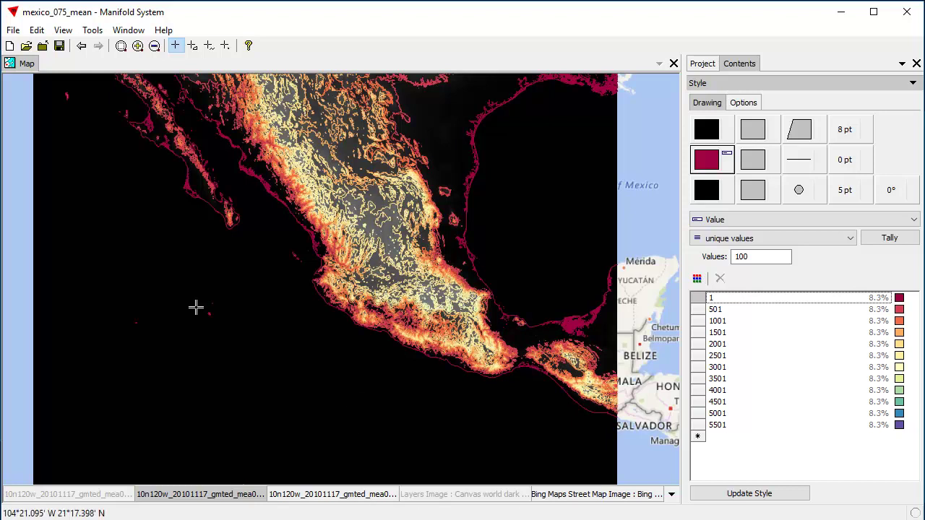
{"action": "left_click_drag", "start_coordinate": [260, 190], "coordinate": [293, 227]}
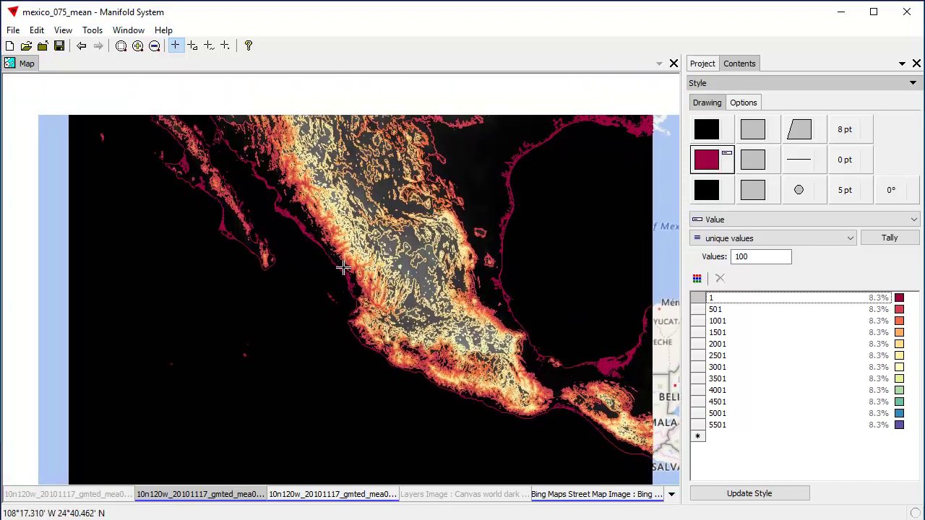
{"action": "scroll", "coordinate": [344, 263], "scroll_direction": "down", "scroll_amount": 1}
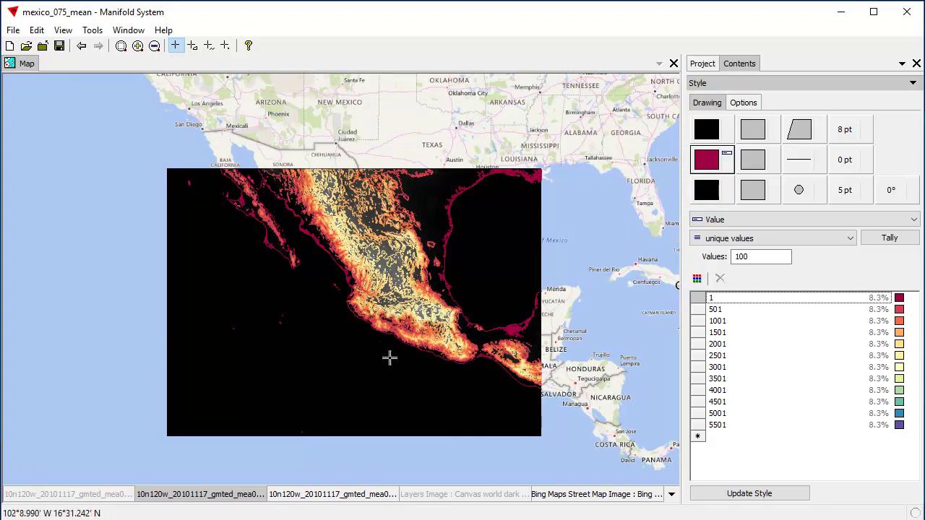
Step: Hide the black elevation raster and turn on the Canvas world dark gray base layer
{"action": "left_click", "coordinate": [378, 497], "text": "shift"}
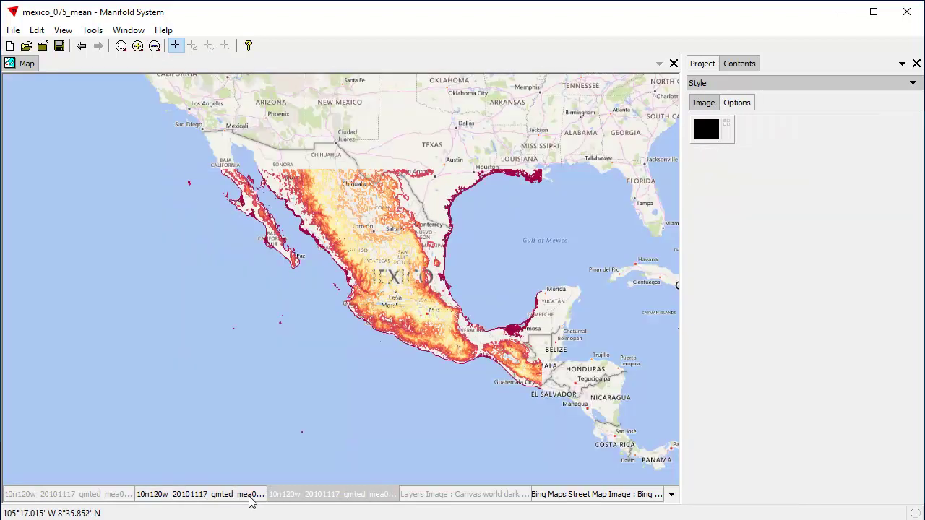
{"action": "left_click", "coordinate": [251, 497]}
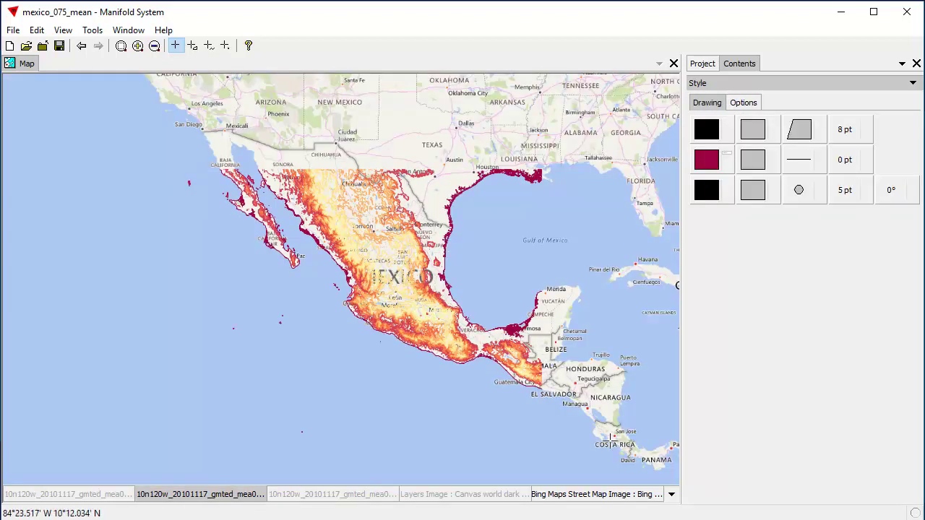
{"action": "left_click", "coordinate": [704, 64]}
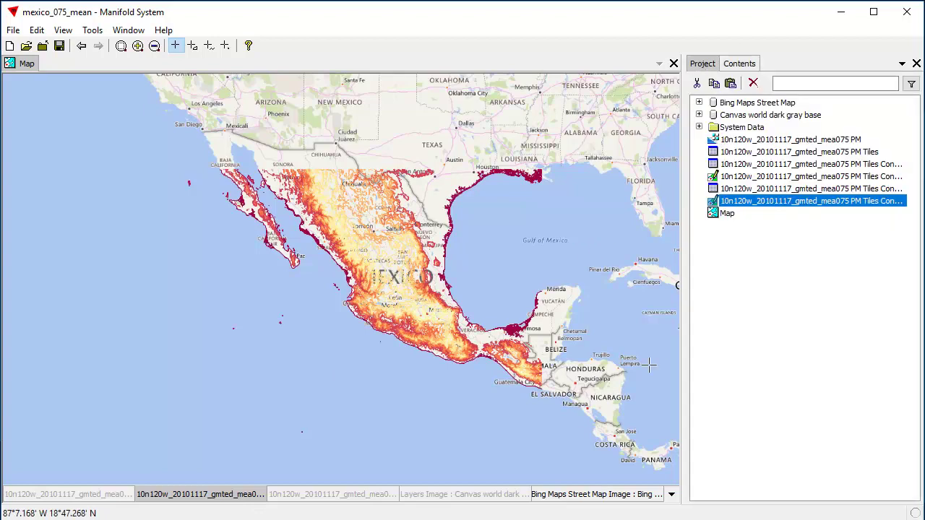
{"action": "left_click", "coordinate": [739, 116]}
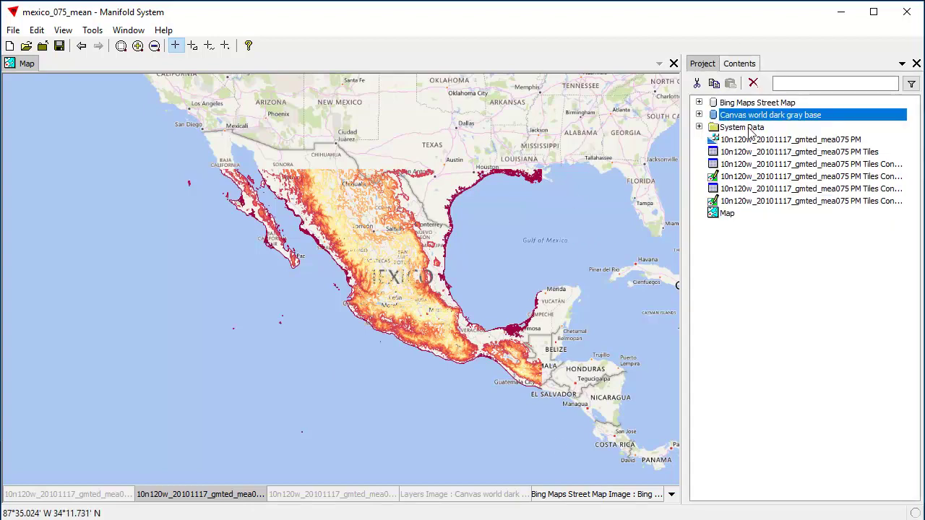
{"action": "left_click", "coordinate": [500, 497]}
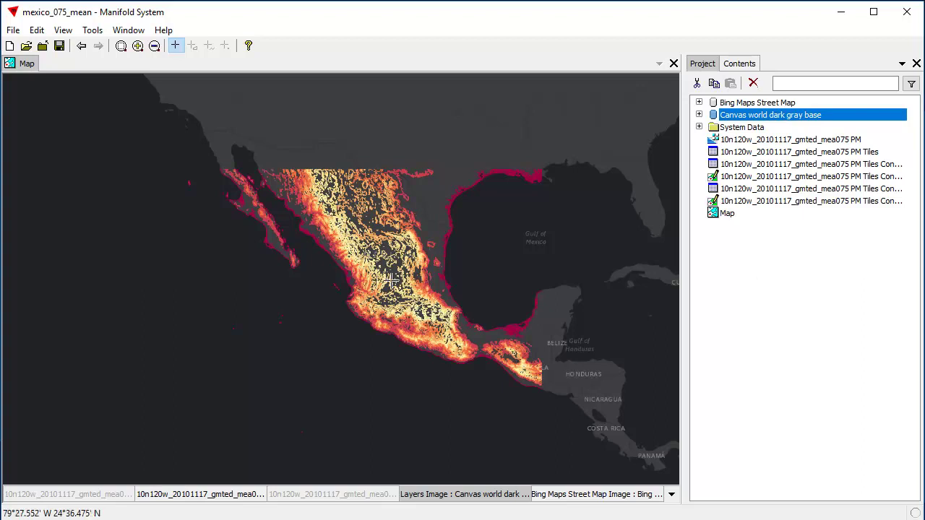
Step: Pan toward the western mountains near the Pacific and box-zoom into their contour lines
{"action": "left_click", "coordinate": [341, 197]}
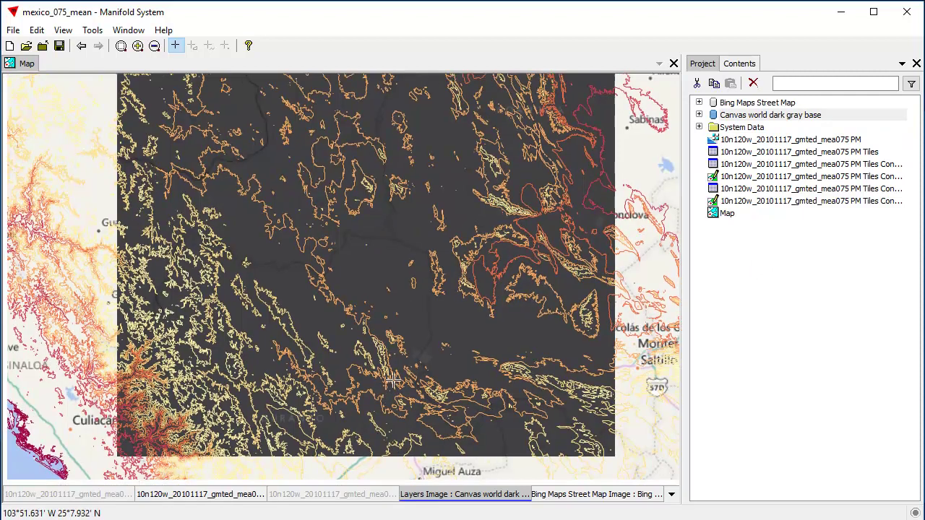
{"action": "left_click_drag", "start_coordinate": [392, 381], "coordinate": [512, 193]}
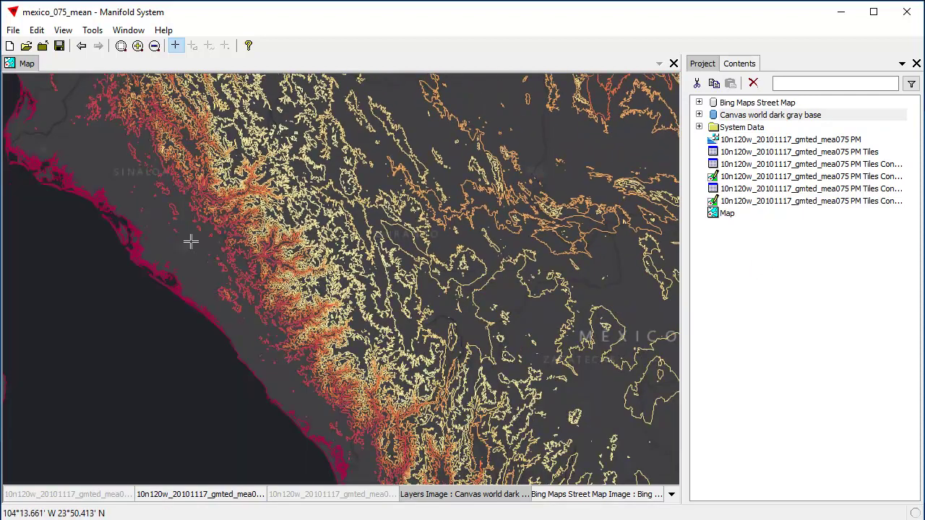
{"action": "left_click_drag", "start_coordinate": [207, 233], "coordinate": [288, 354]}
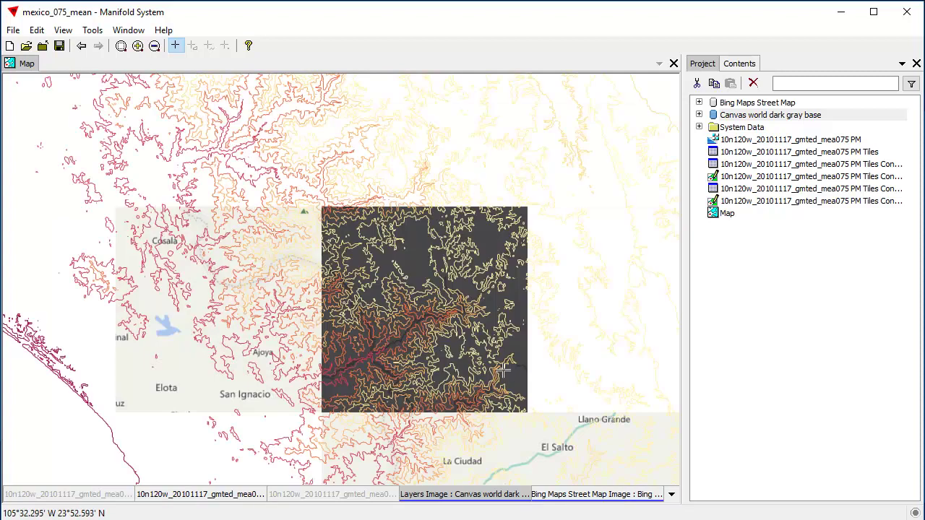